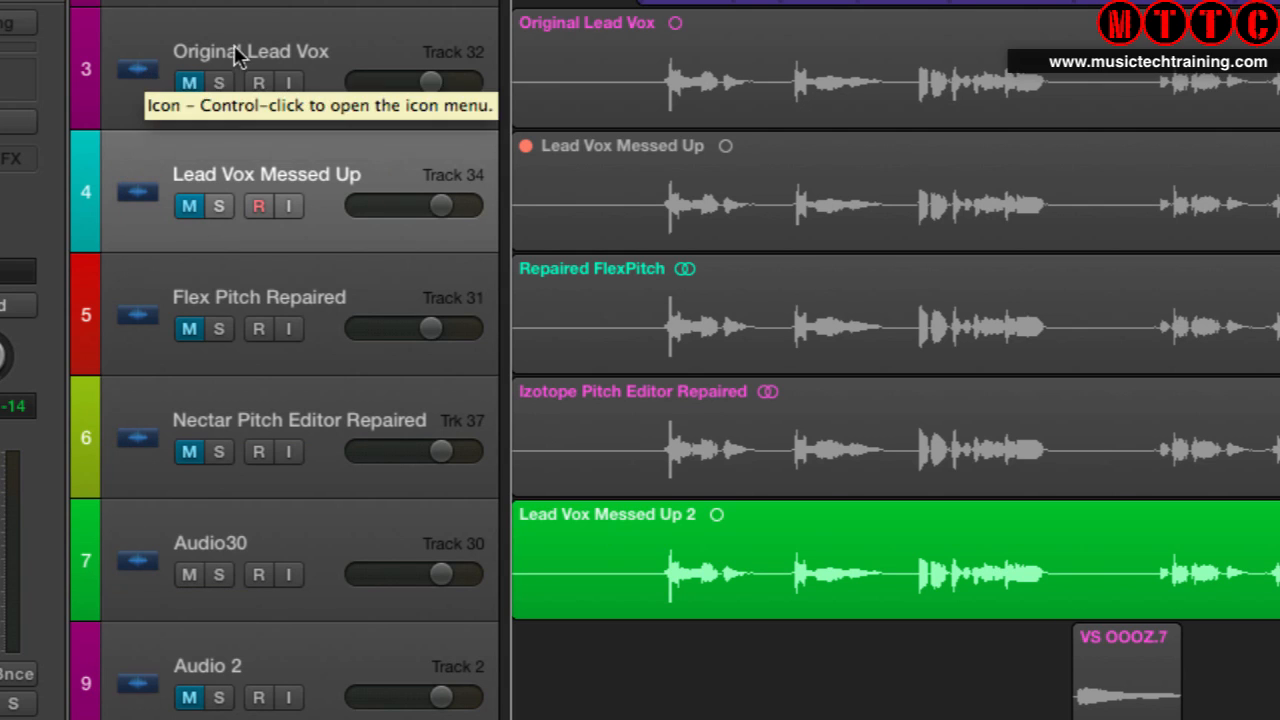
# Go through the Original Lead Vox, Lead Vox Messed Up, Flex Pitch Repaired and Nectar Pitch Editor Repaired tracks, finishing with Audio30 selected
pyautogui.click(181, 55)
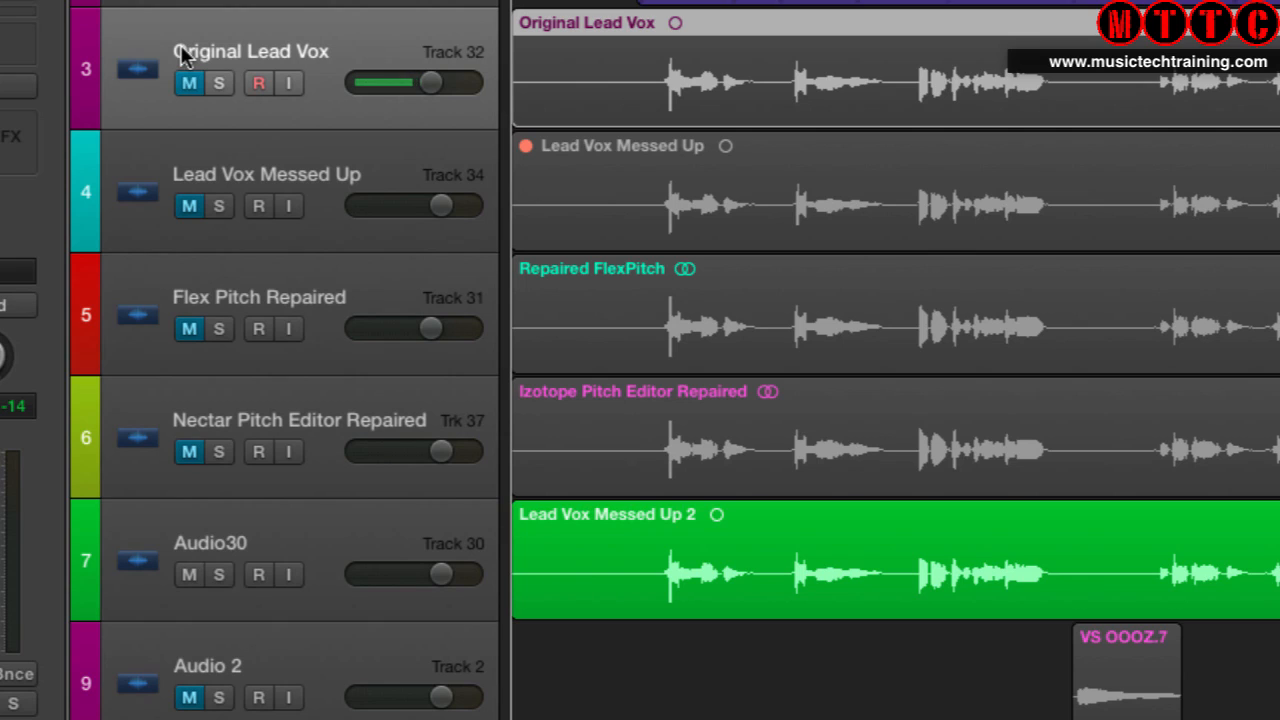
pyautogui.click(207, 175)
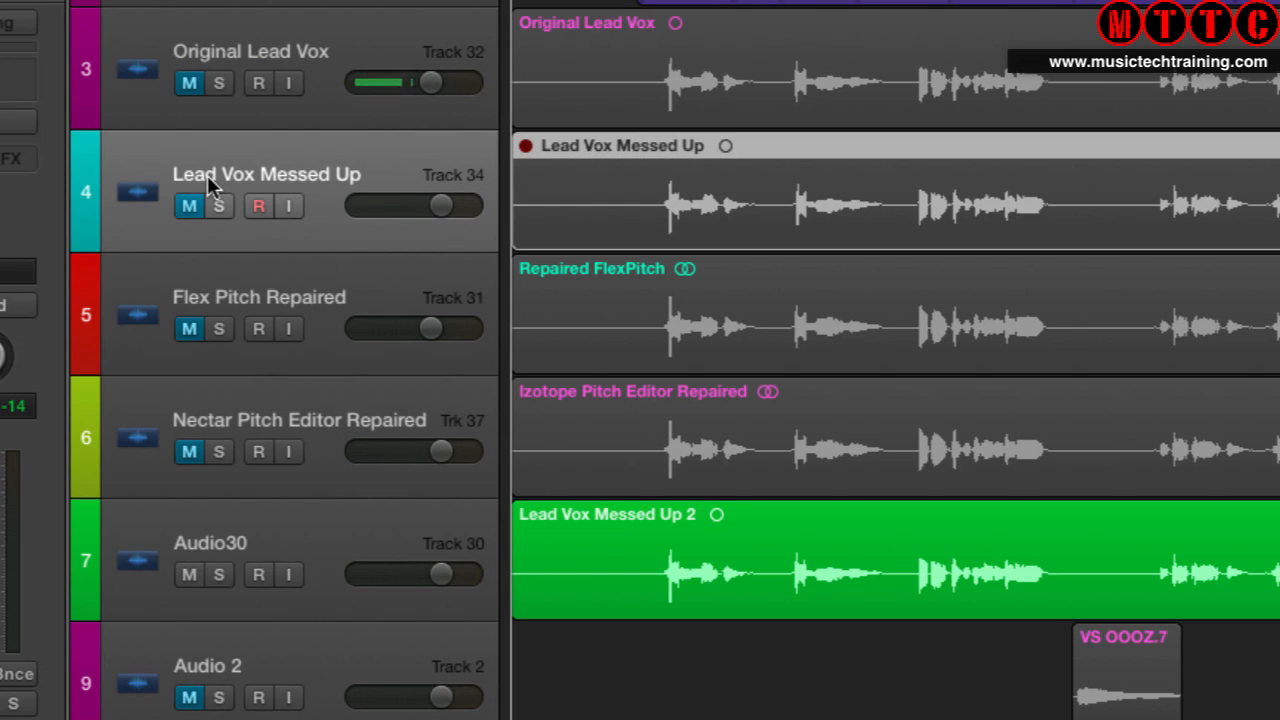
pyautogui.click(212, 294)
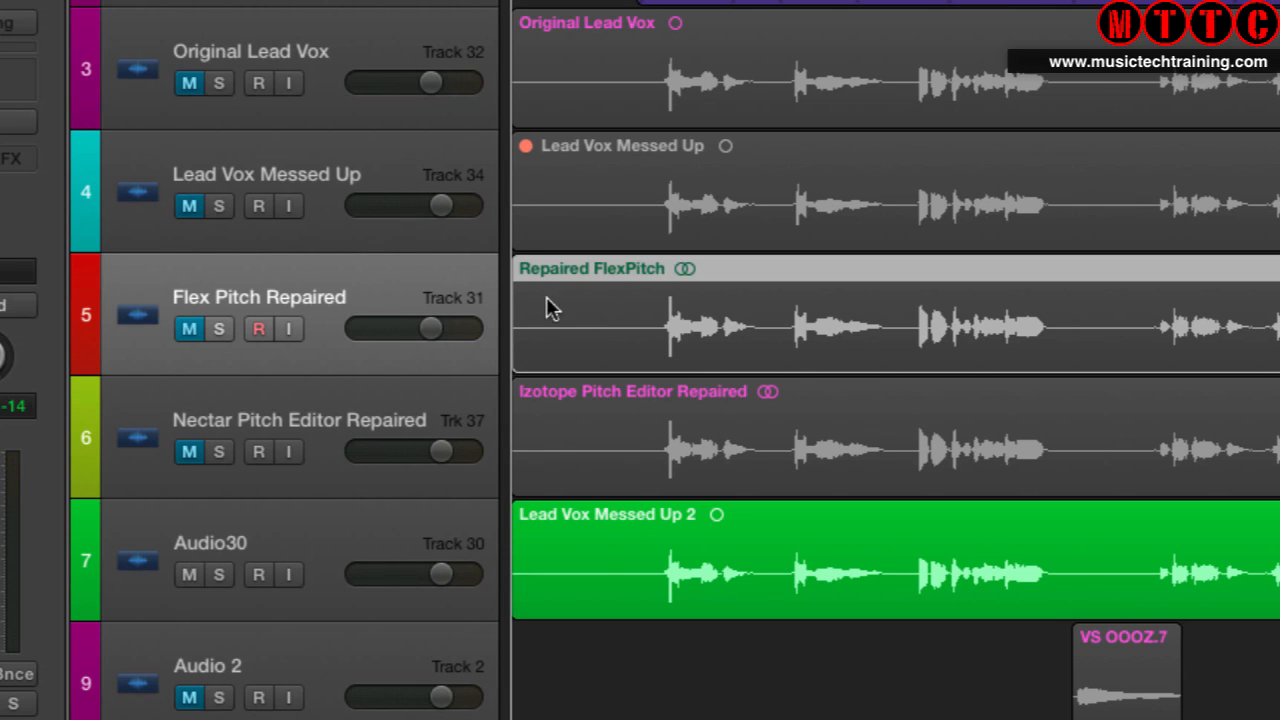
pyautogui.click(258, 423)
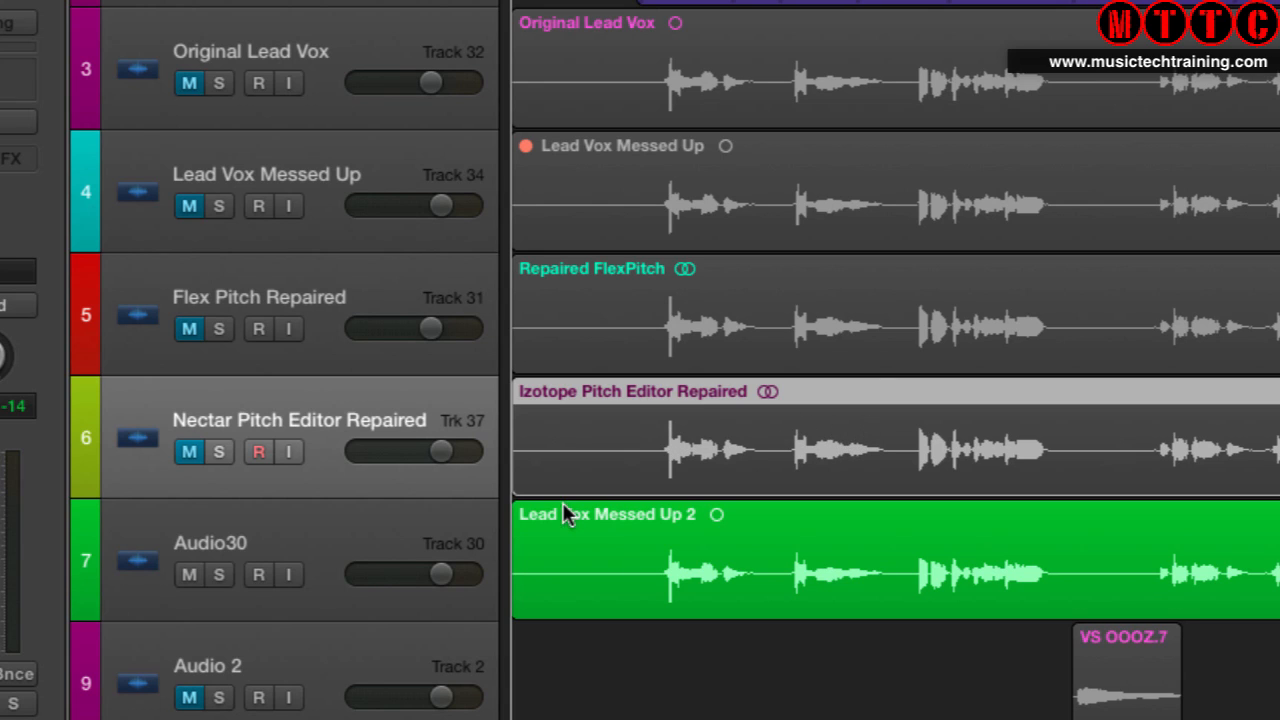
pyautogui.click(365, 525)
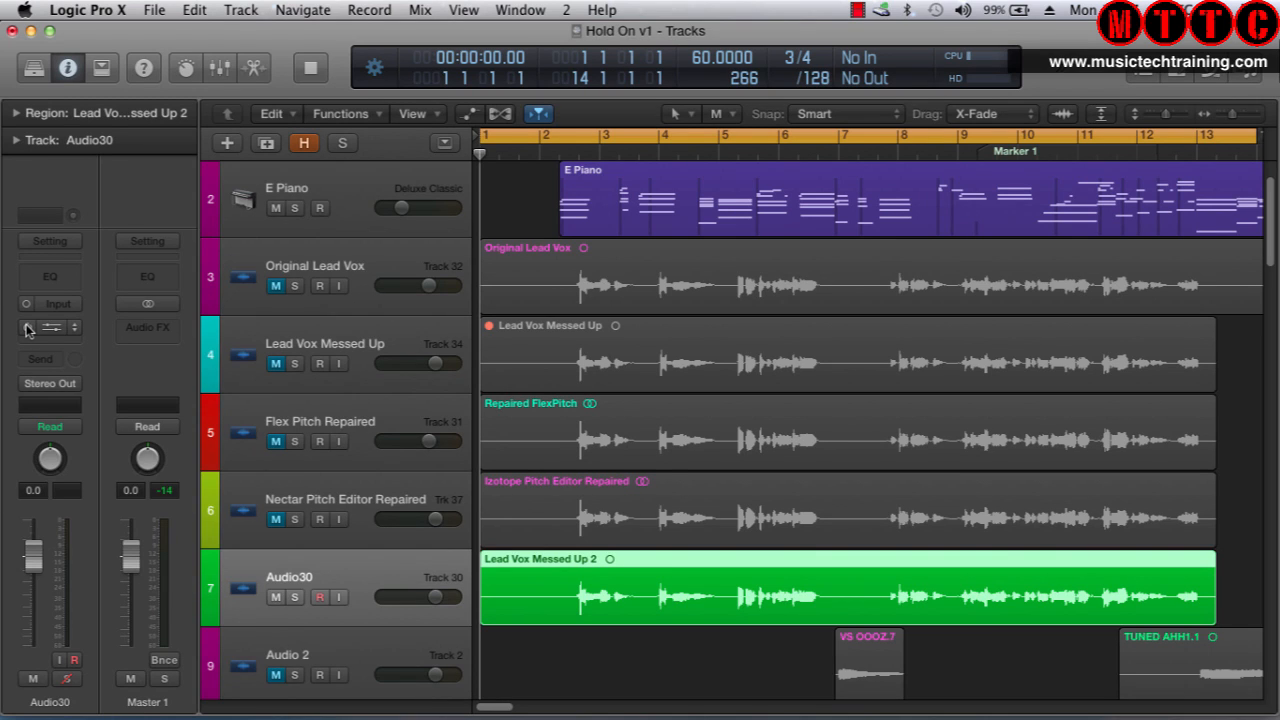
# Play the Audio30 vocal and set the start of the cycle range to bar 2, beat 2
pyautogui.press('space')
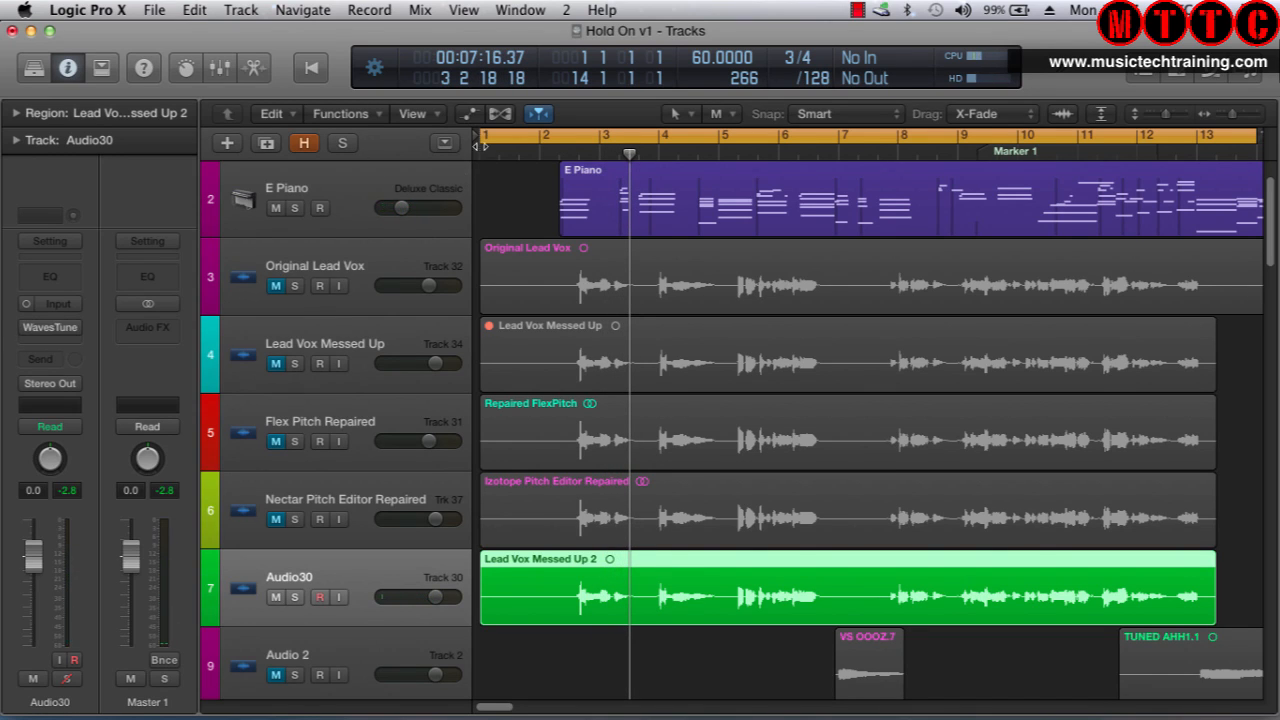
pyautogui.moveTo(482, 140); pyautogui.dragTo(561, 163)
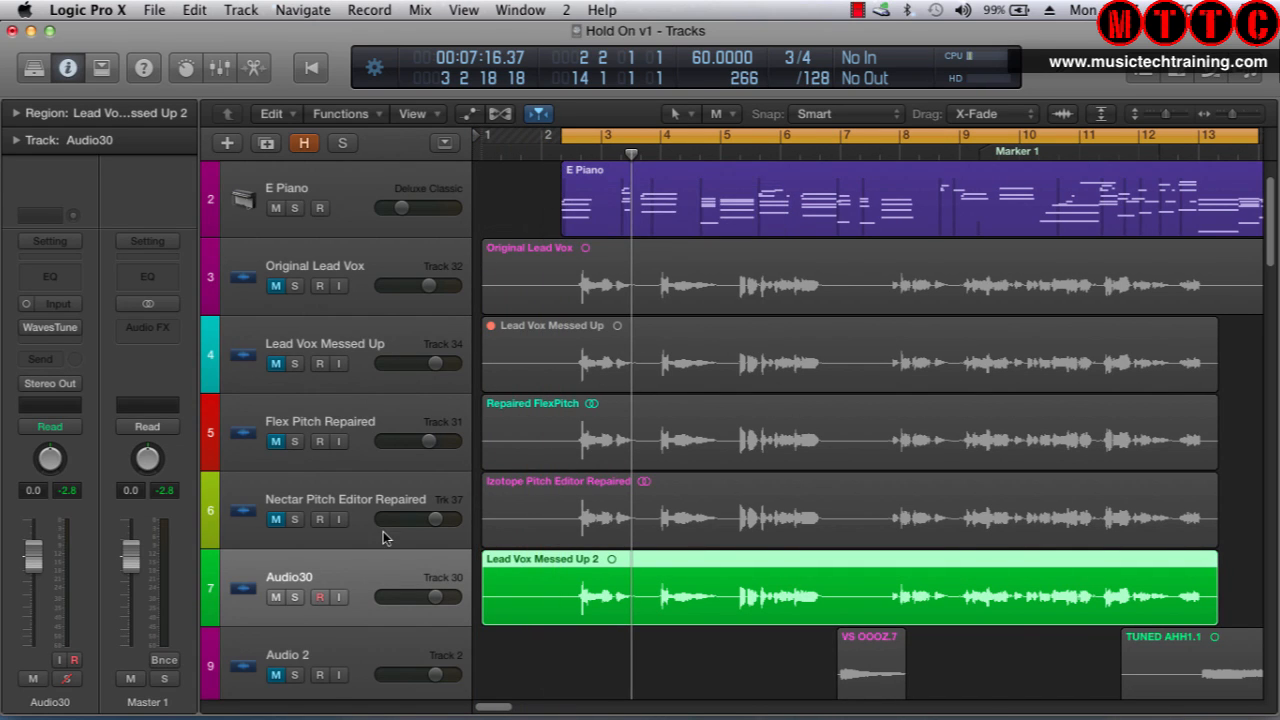
# Open the WavesTune plug-in on Audio30, hide its window header and play the vocal through to scan its pitch
pyautogui.click(51, 329)
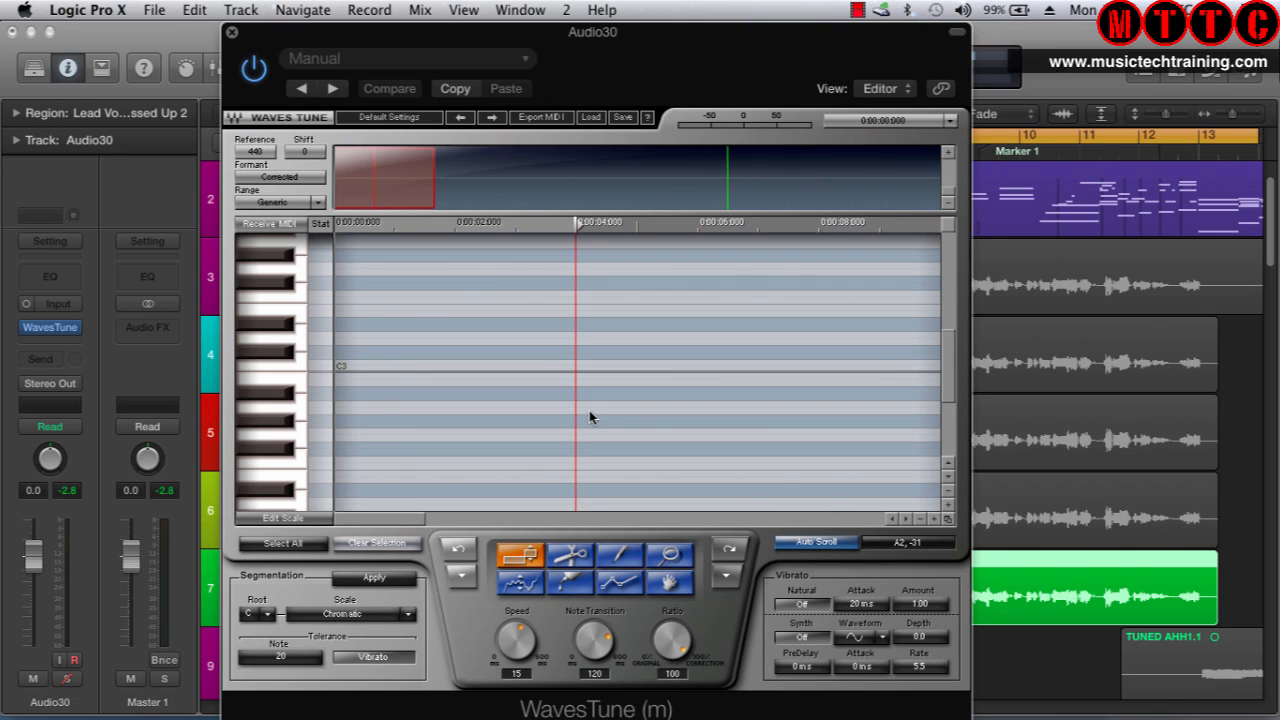
pyautogui.click(955, 36)
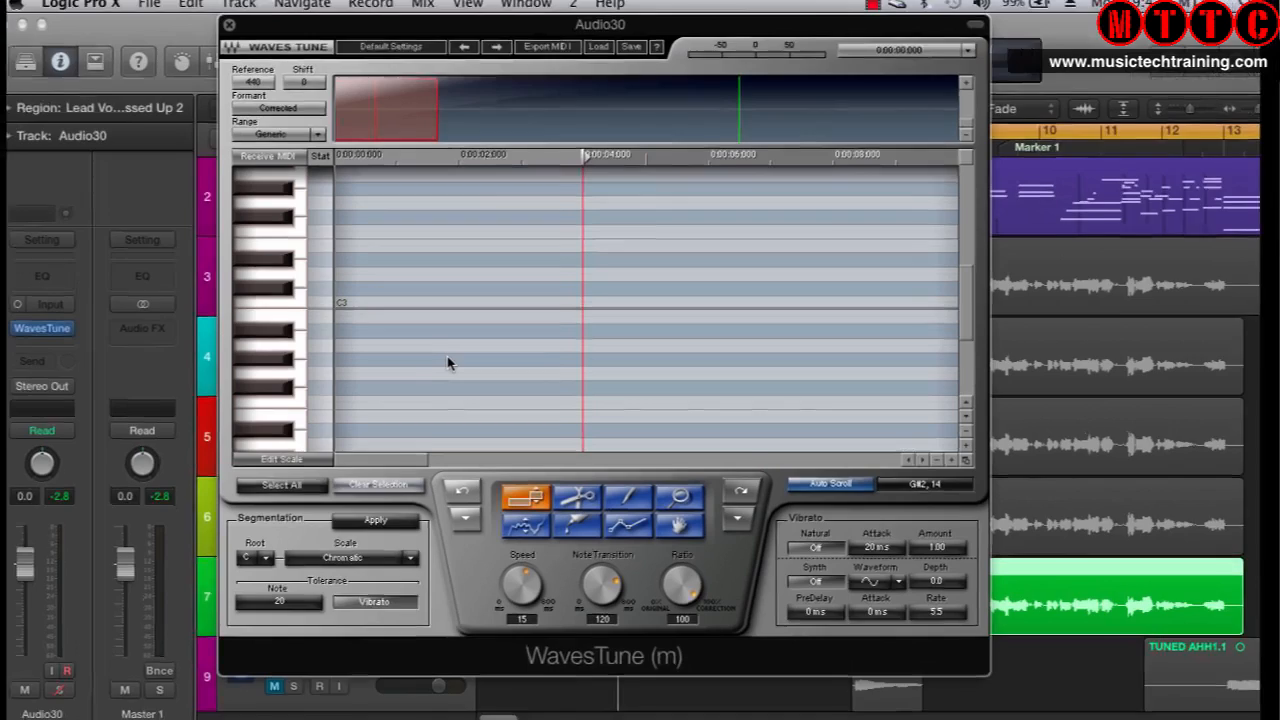
pyautogui.press('space')
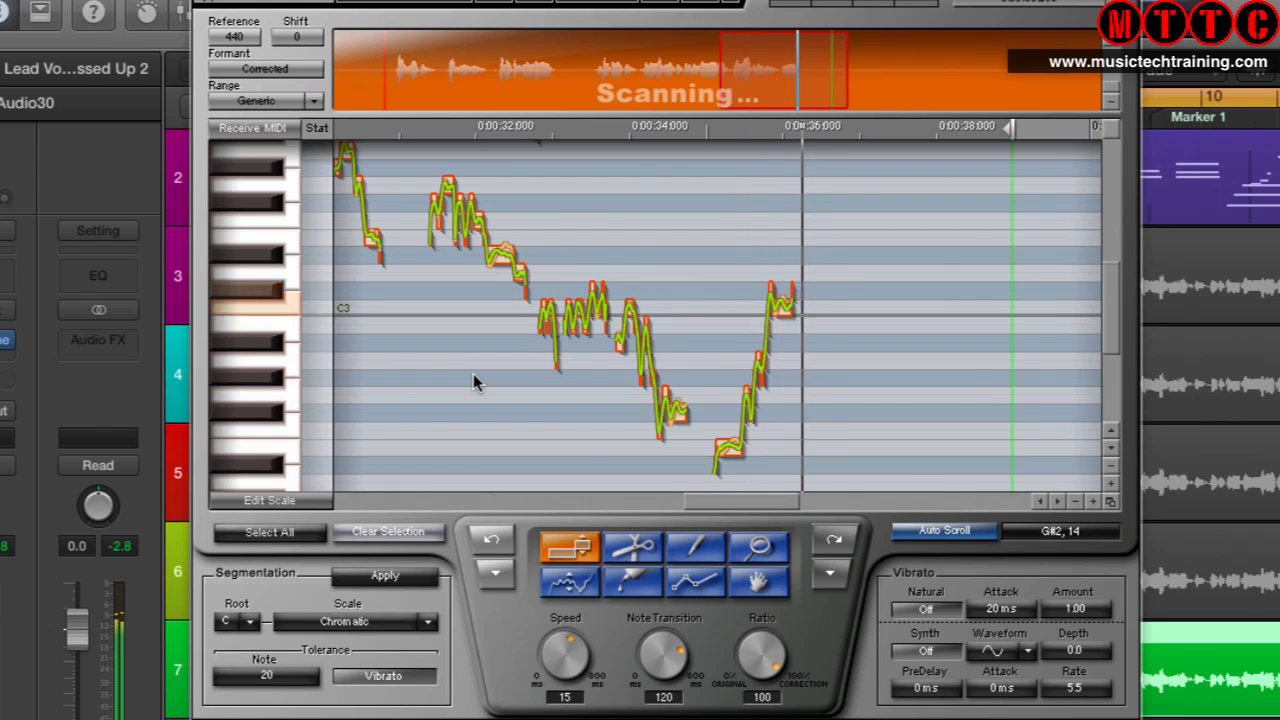
pyautogui.press('space')
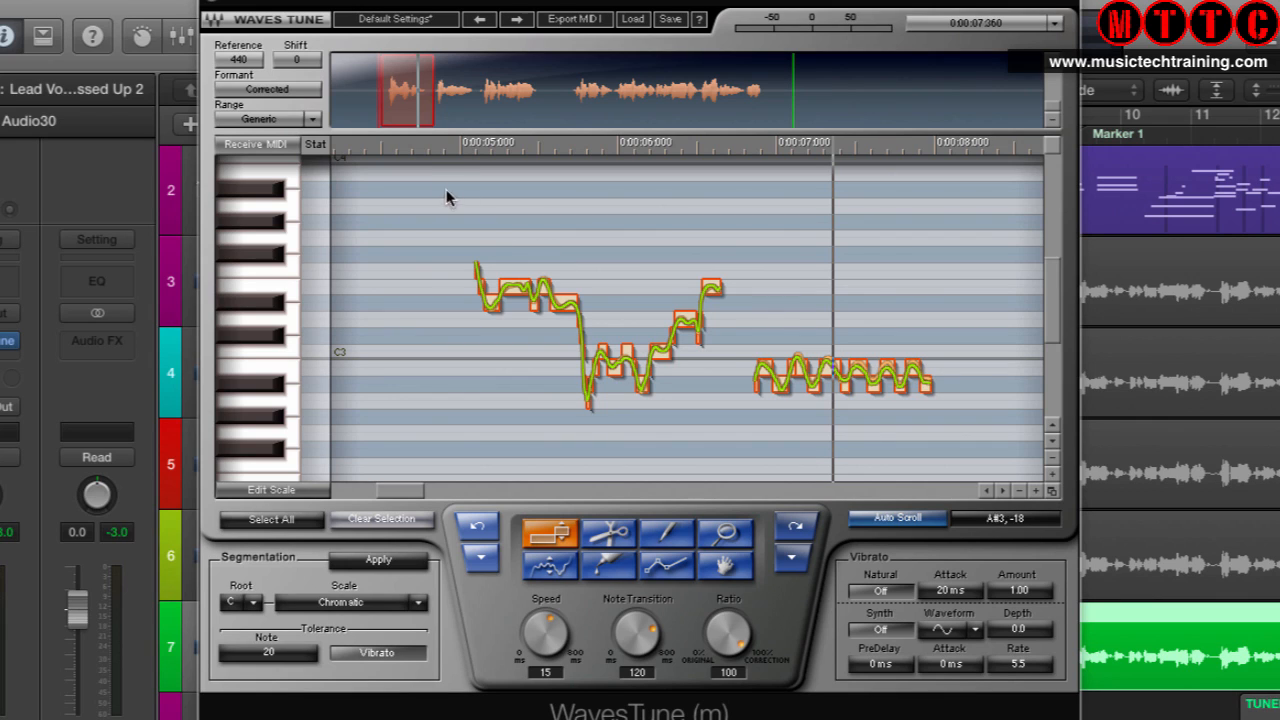
# Listen to the first vocal phrase from about 4.8 seconds and examine its detected notes at closer range
pyautogui.click(427, 146)
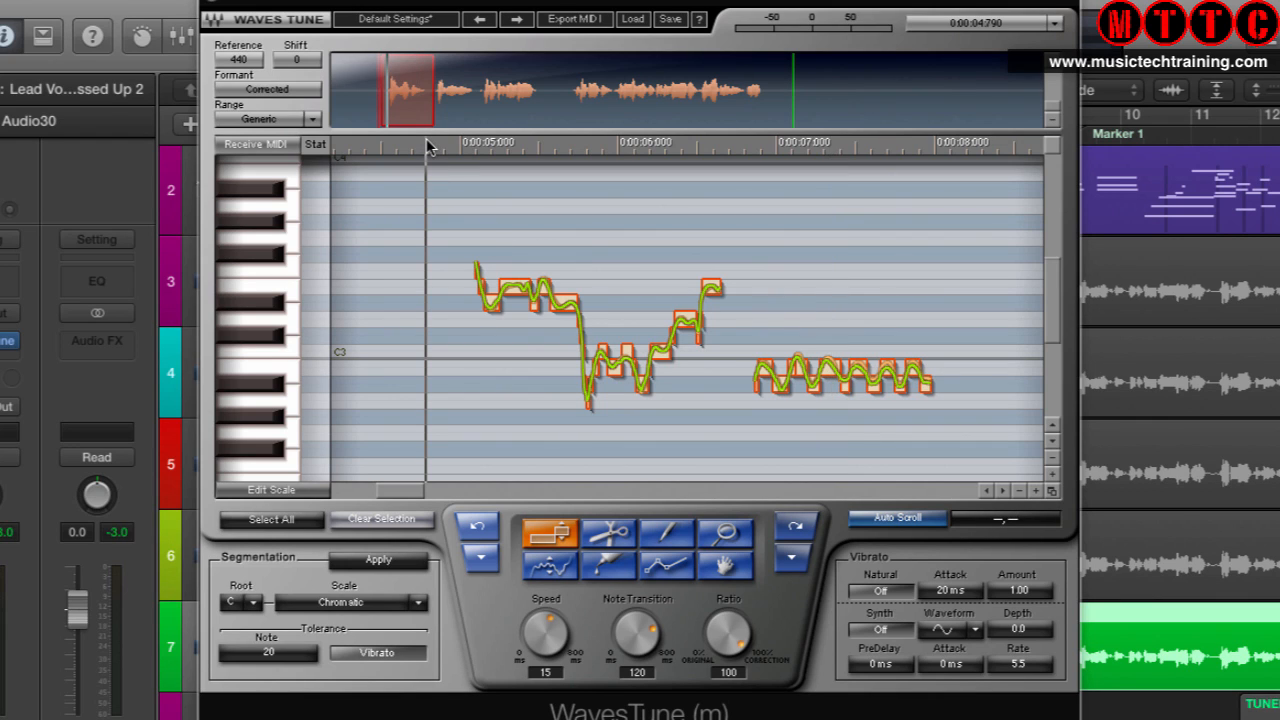
pyautogui.moveTo(427, 146); pyautogui.dragTo(434, 150)
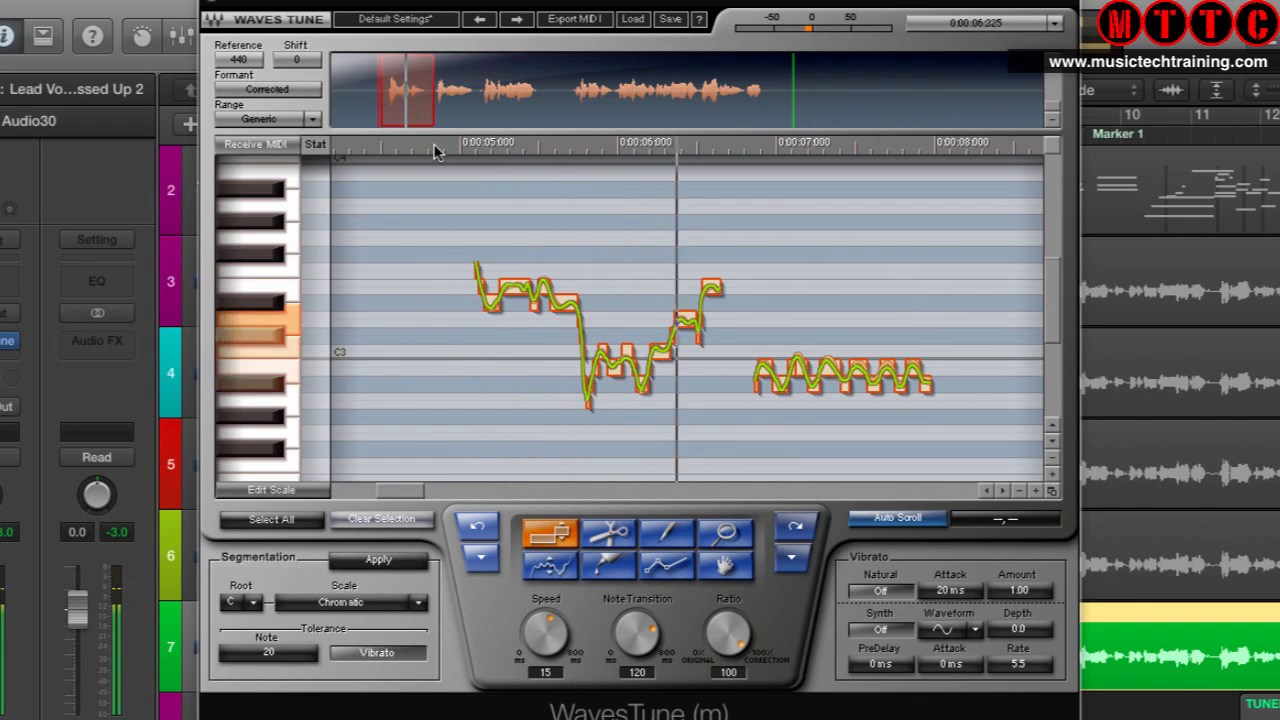
pyautogui.click(1036, 491)
pyautogui.click(1036, 491)
pyautogui.click(1036, 491)
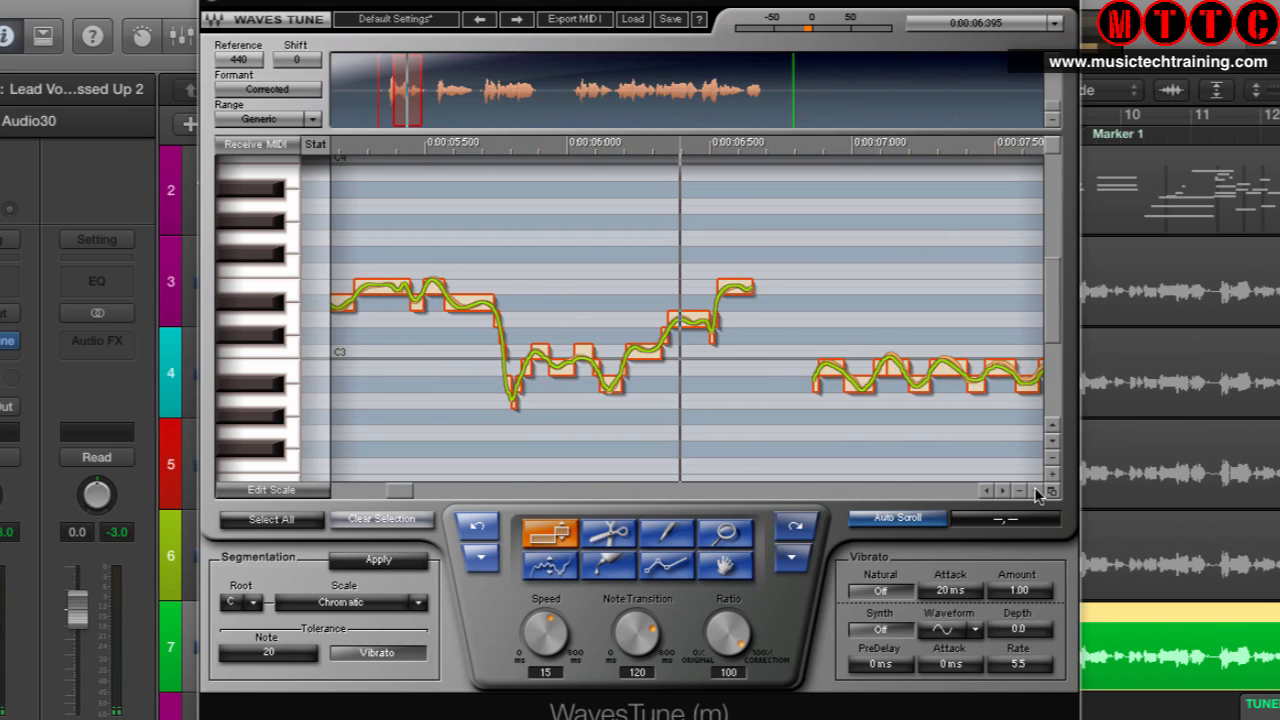
pyautogui.click(1036, 491)
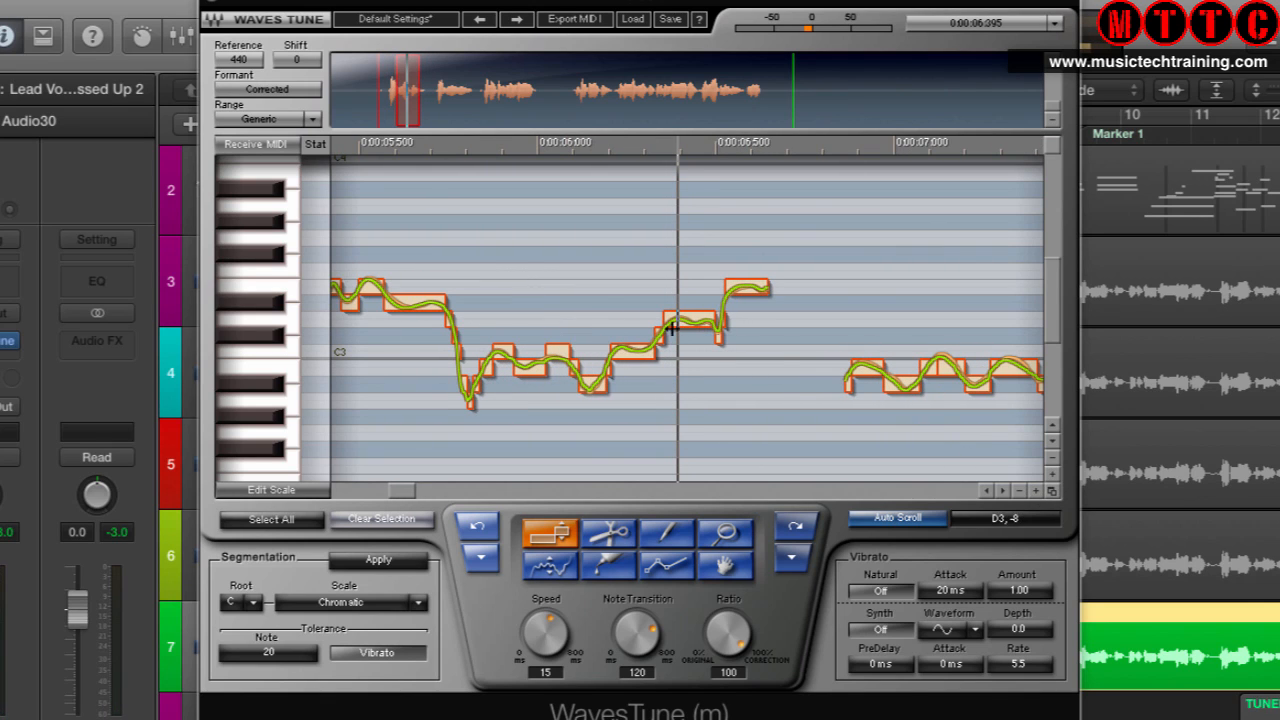
pyautogui.click(373, 153)
pyautogui.press('space')
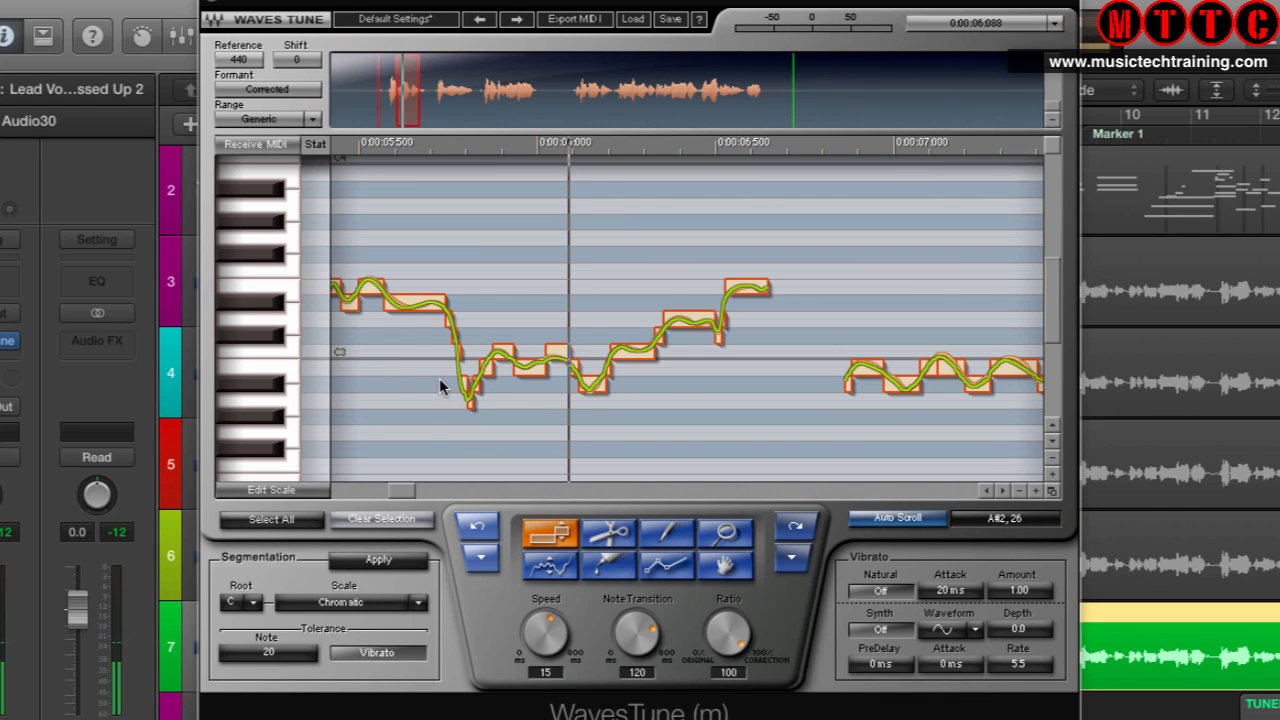
# Raise the lowest notes of the first phrase, near 5.8 seconds, to B2 and replay the phrase from about 5 seconds
pyautogui.moveTo(441, 374); pyautogui.dragTo(476, 373)
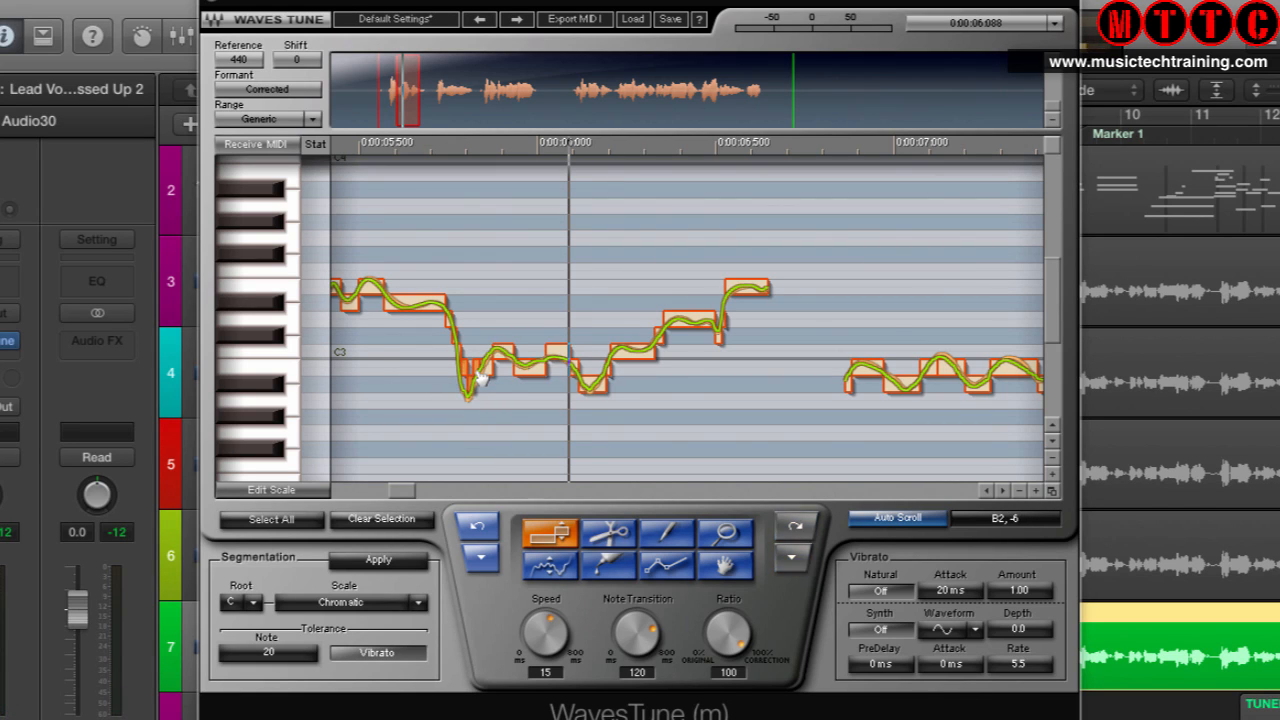
pyautogui.click(385, 149)
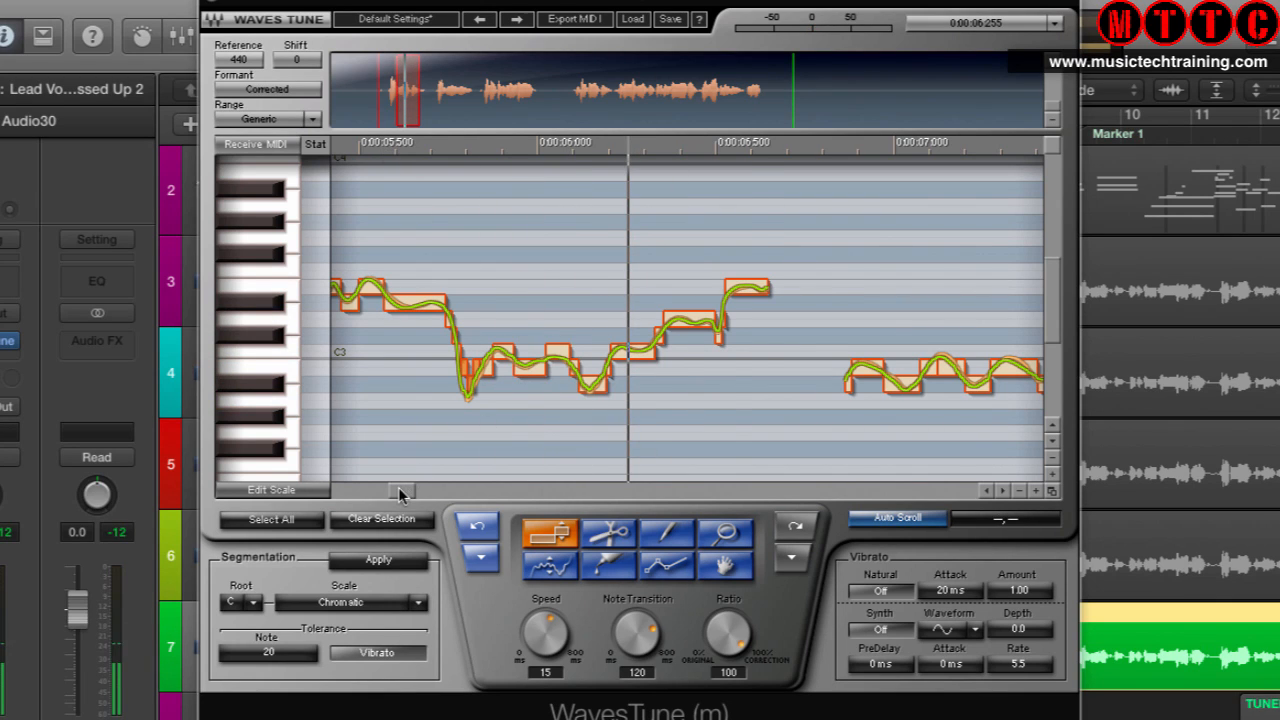
pyautogui.moveTo(398, 488); pyautogui.dragTo(390, 489)
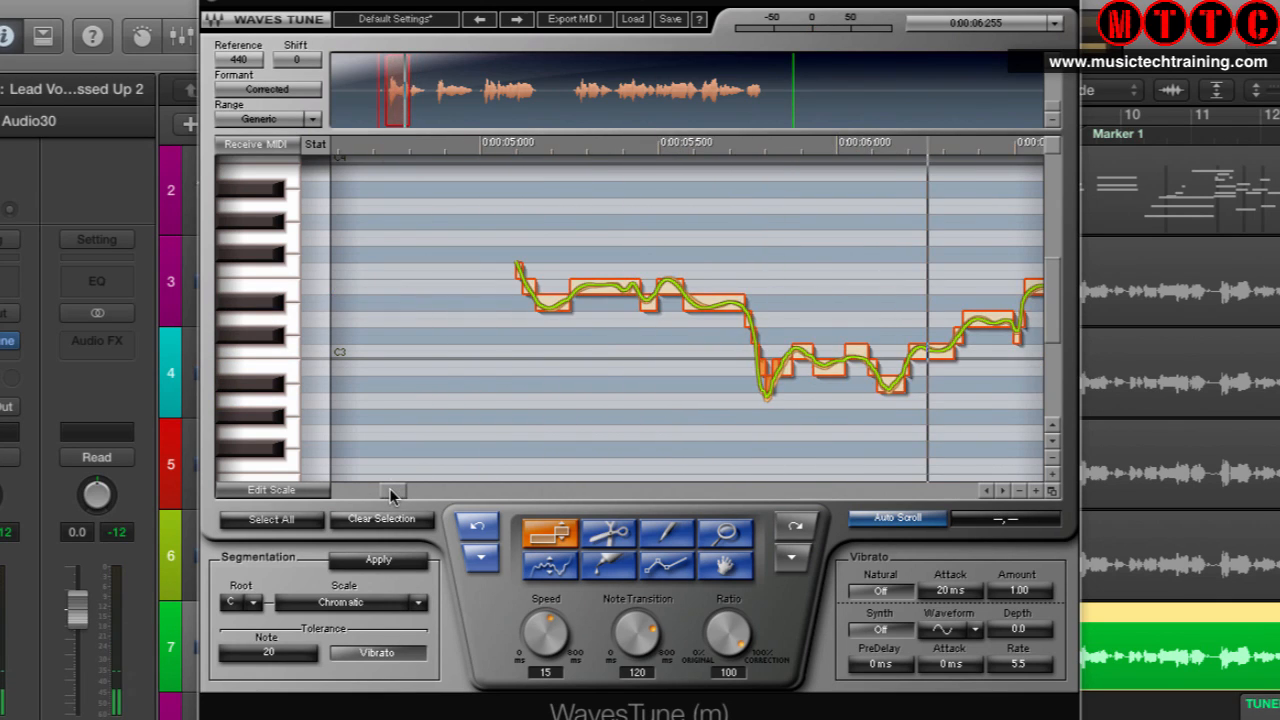
pyautogui.click(478, 148)
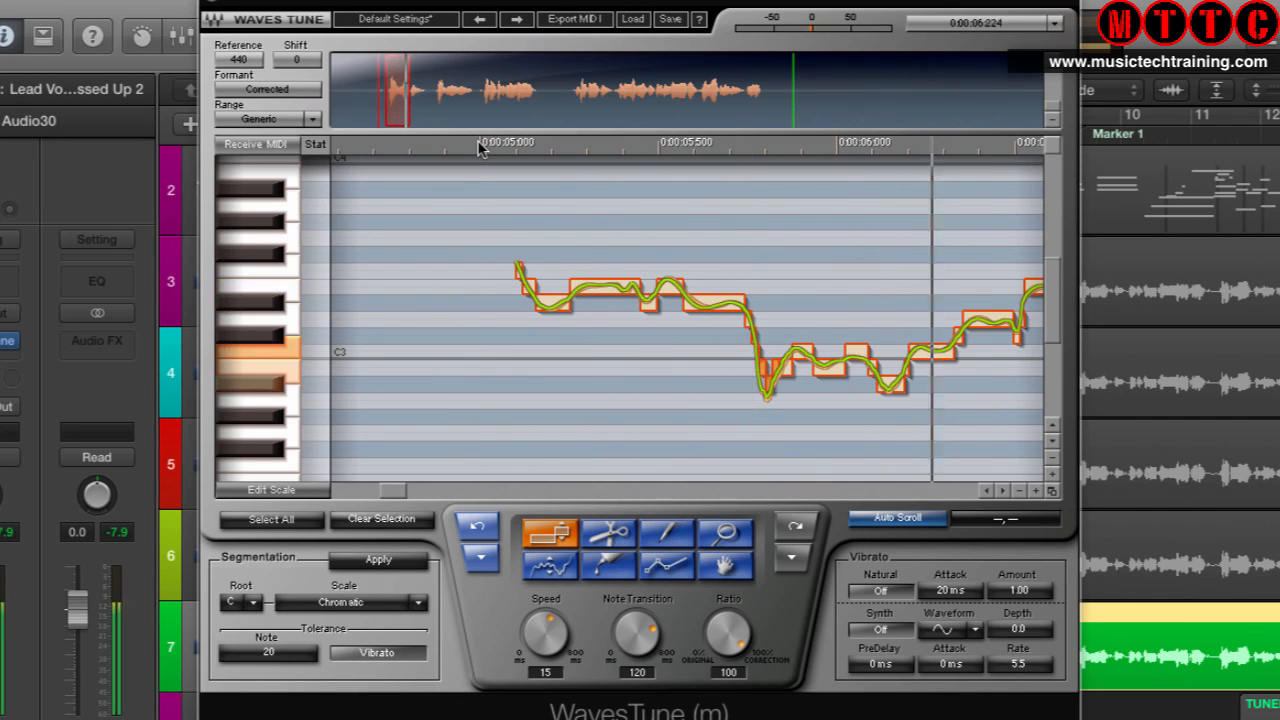
pyautogui.press('space')
pyautogui.click(478, 148)
pyautogui.press('space')
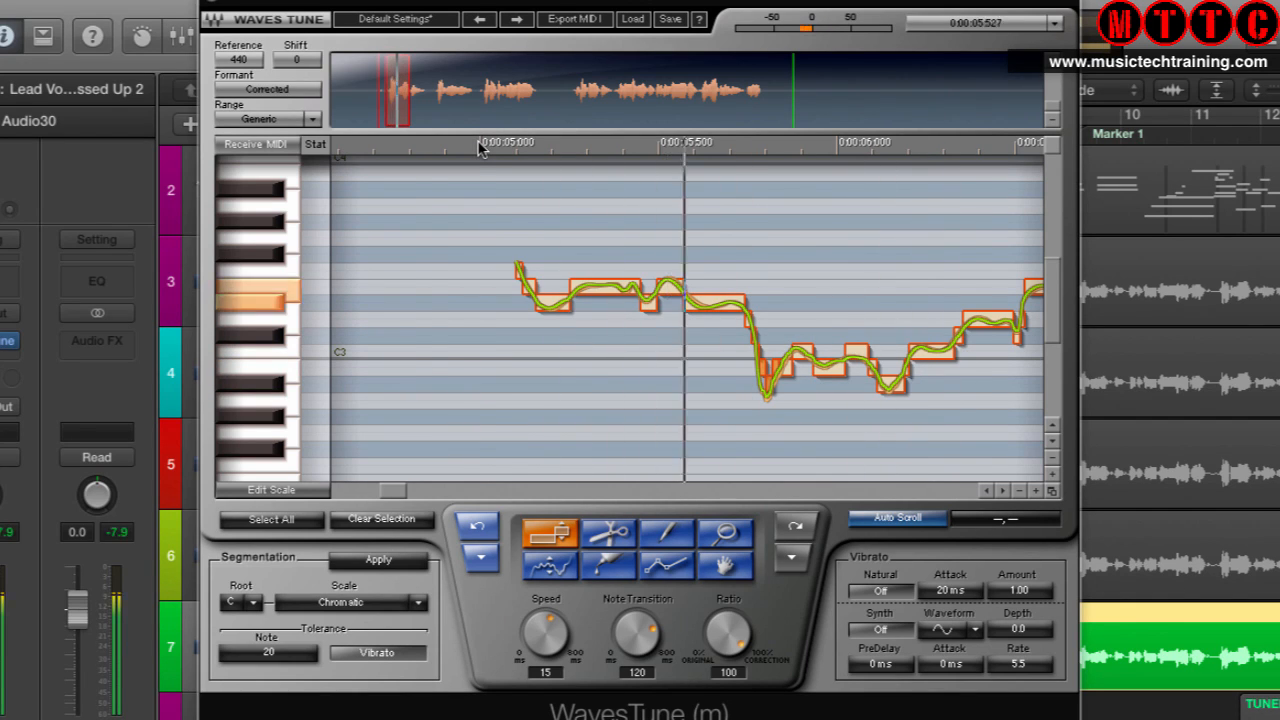
# Raise the low notes near 5.8 seconds to C3 and replay the phrase from about 4.9 seconds
pyautogui.press('space')
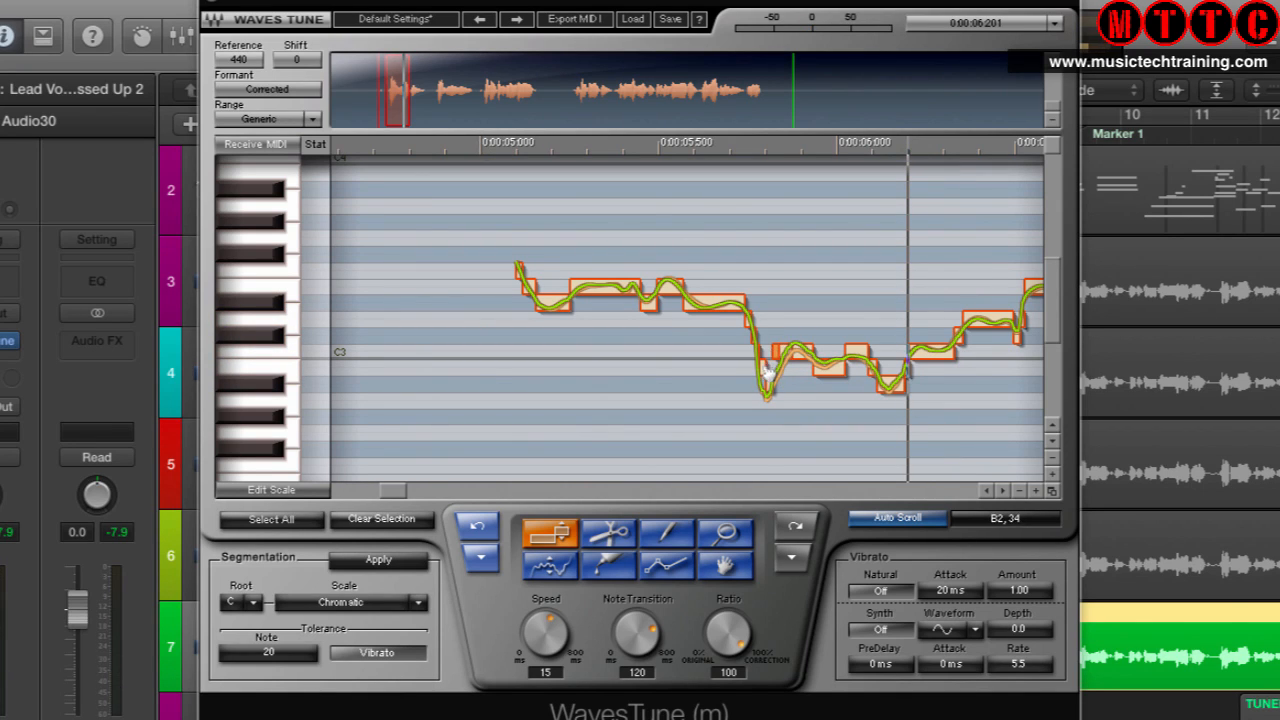
pyautogui.moveTo(772, 393); pyautogui.dragTo(772, 362)
pyautogui.click(452, 151)
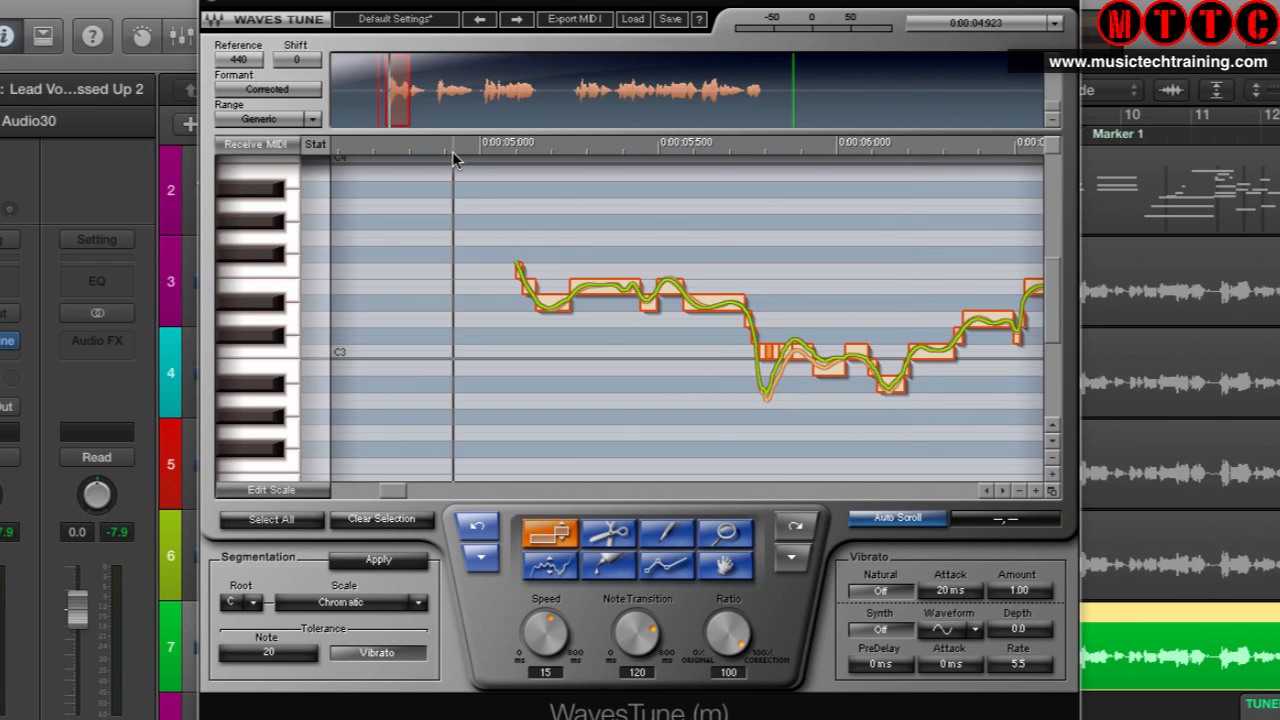
pyautogui.press('space')
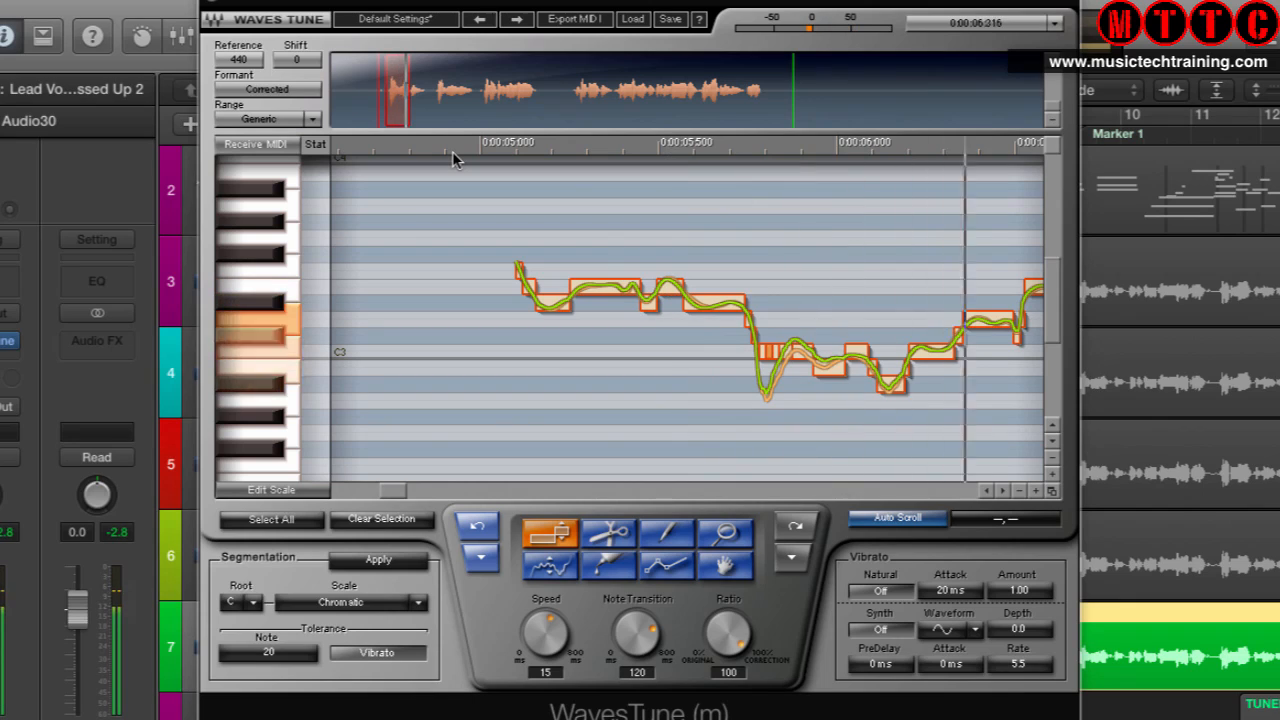
pyautogui.press('space')
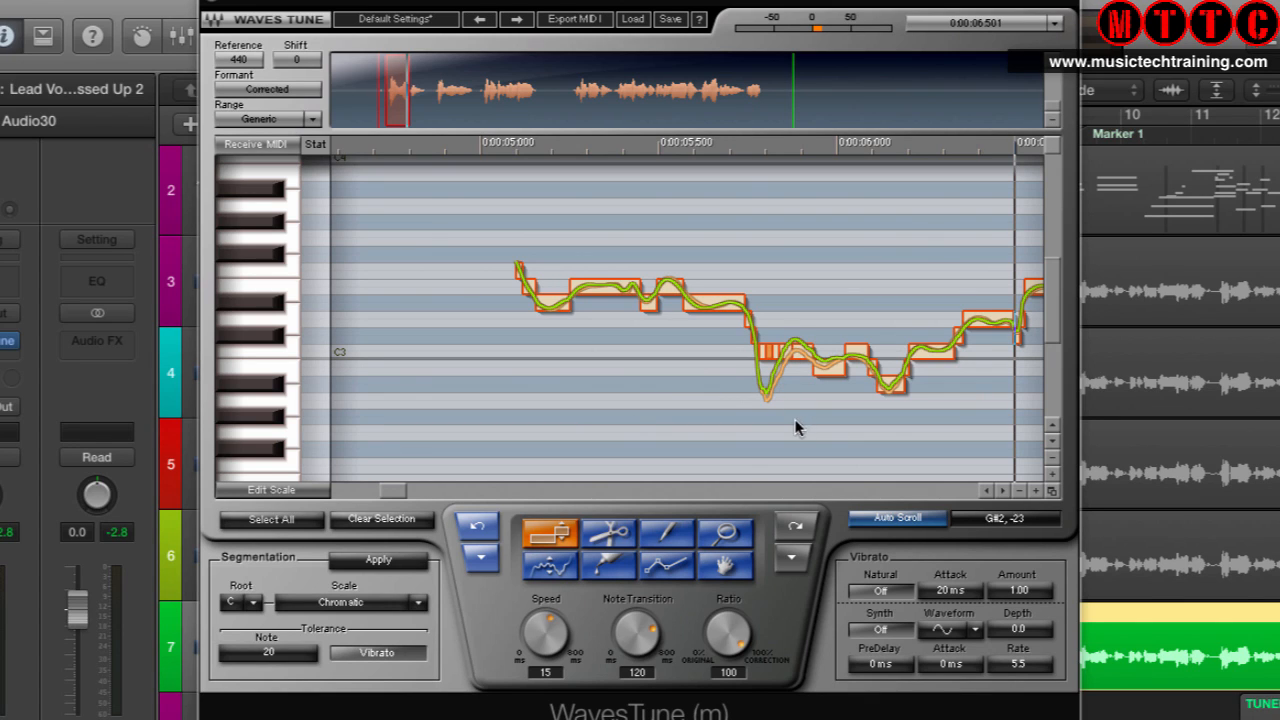
pyautogui.click(447, 150)
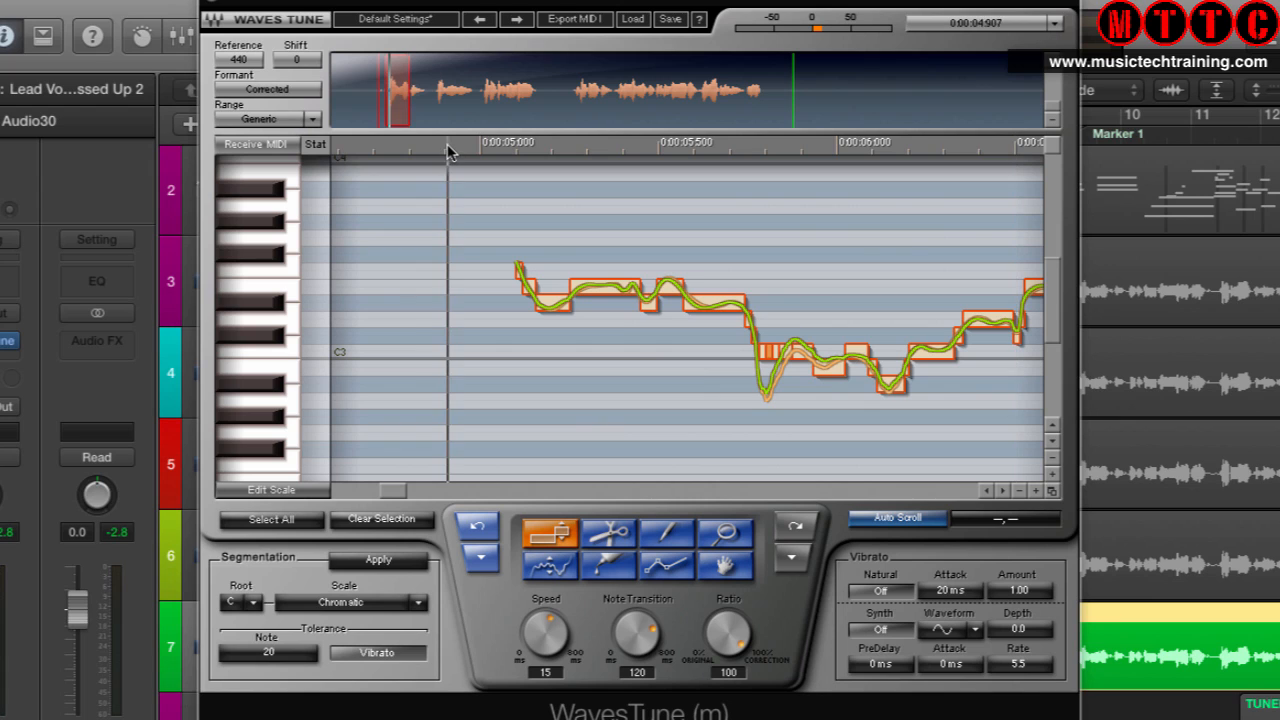
pyautogui.press('space')
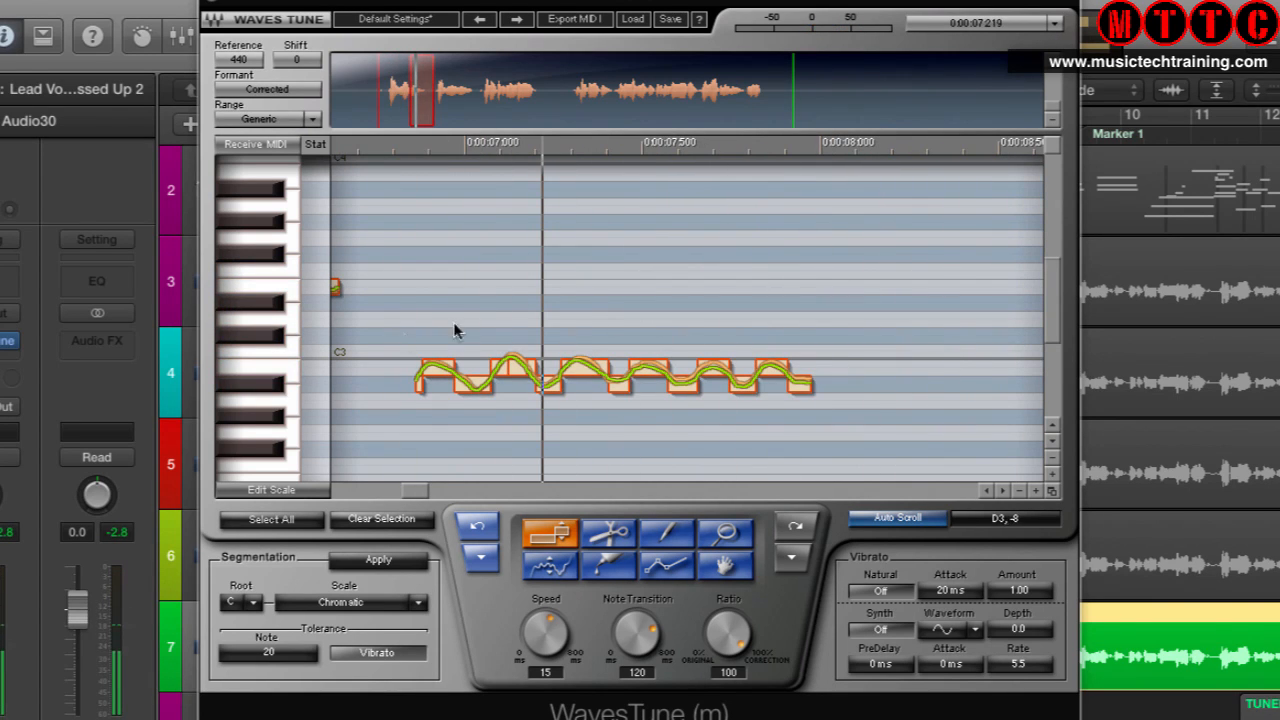
# Select the wavy group of notes between about 6.8 and 8 seconds, raise it one semitone and play it back
pyautogui.moveTo(400, 338); pyautogui.dragTo(887, 441)
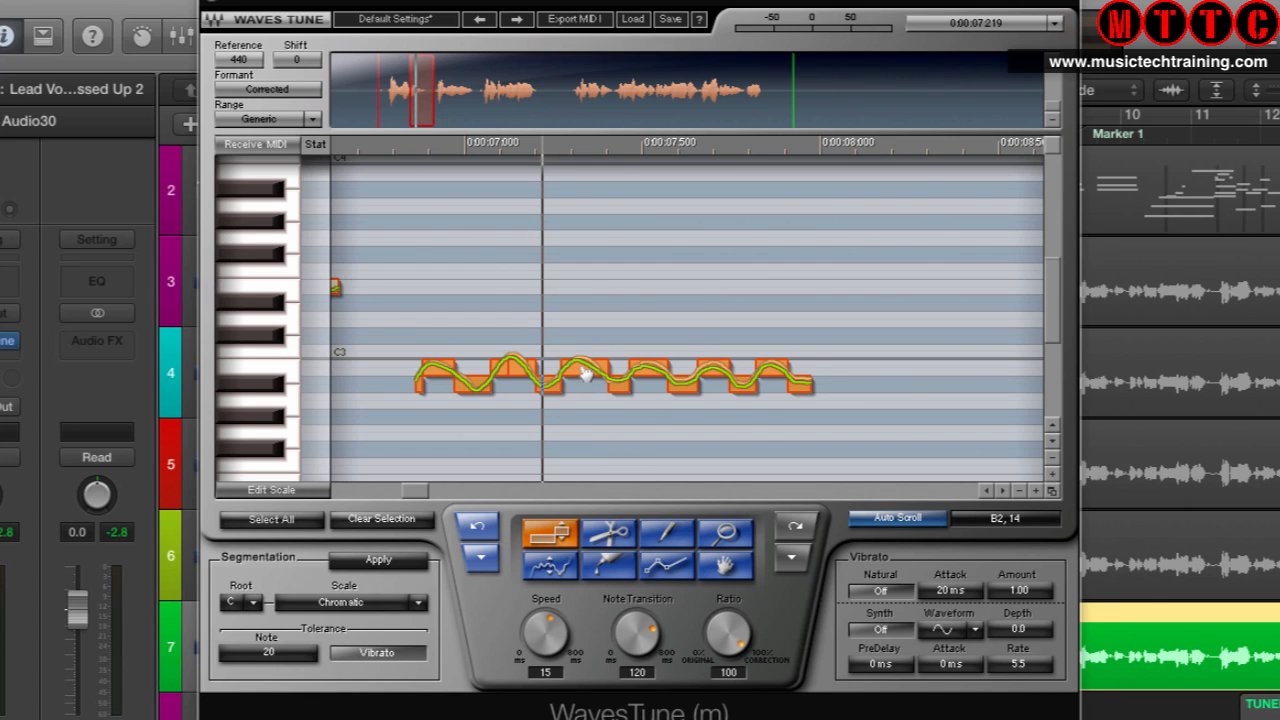
pyautogui.moveTo(585, 374); pyautogui.dragTo(586, 362)
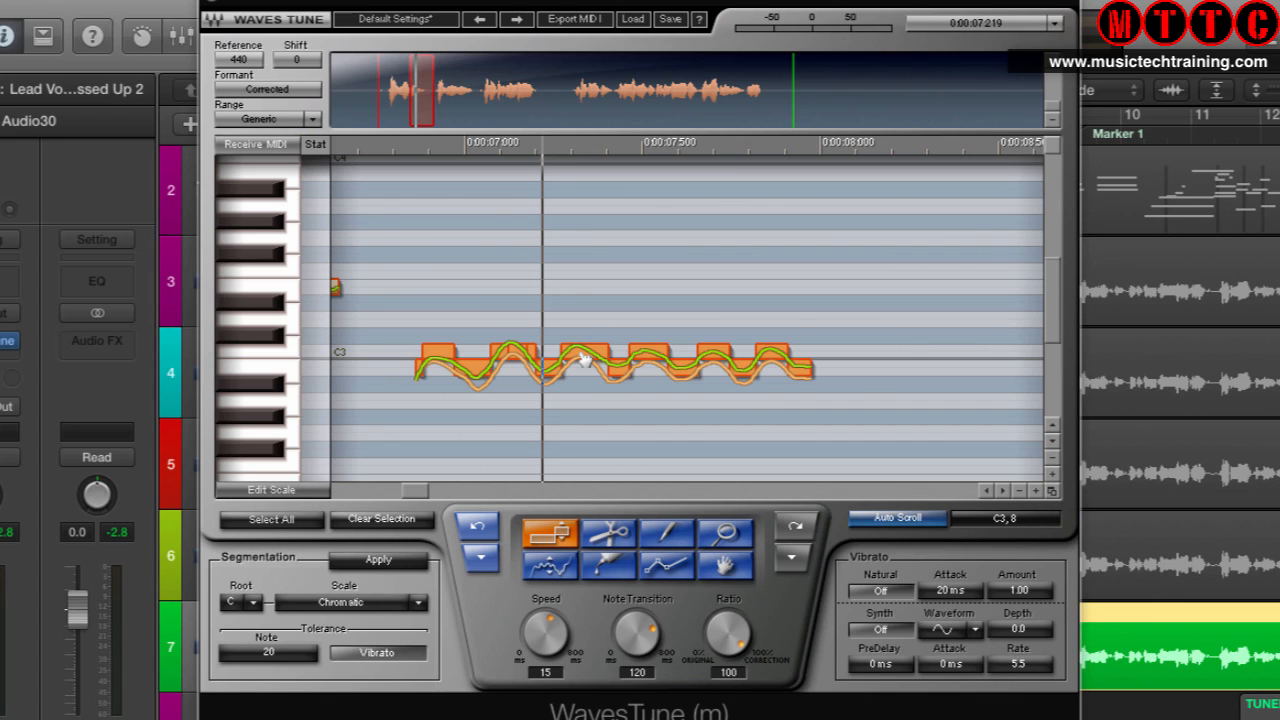
pyautogui.click(369, 150)
pyautogui.press('space')
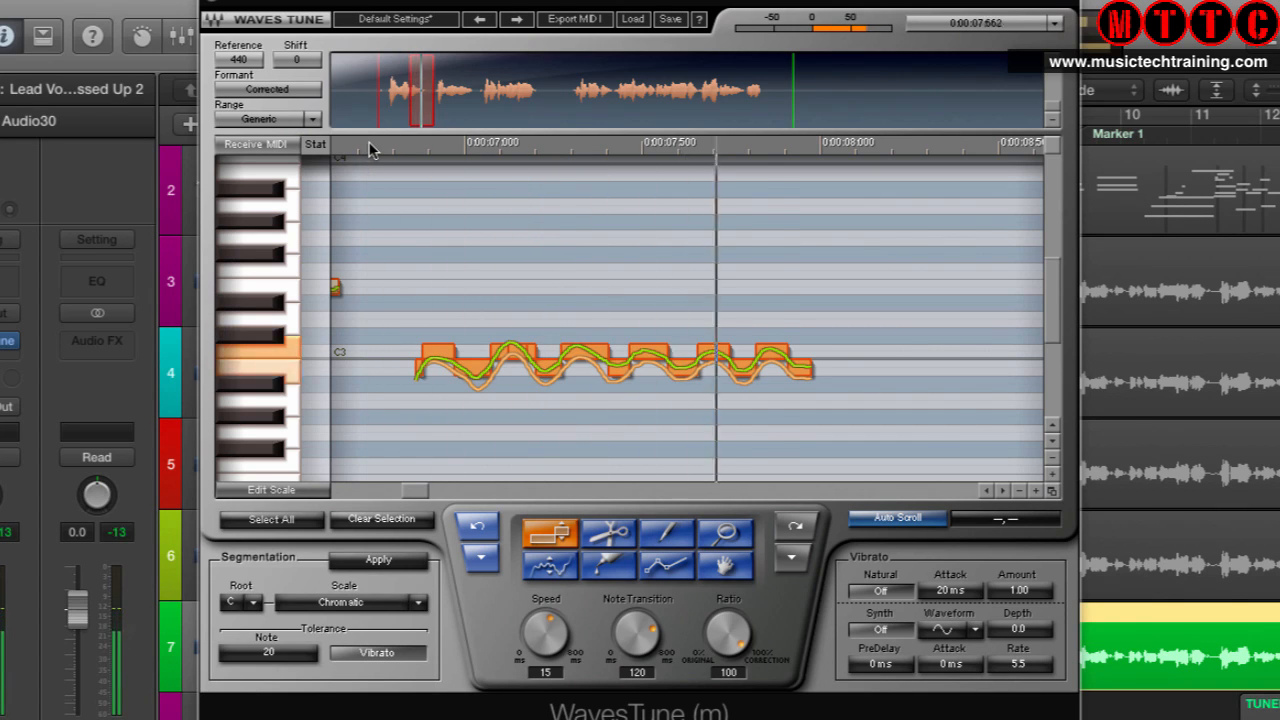
pyautogui.moveTo(420, 488); pyautogui.dragTo(394, 489)
pyautogui.click(462, 150)
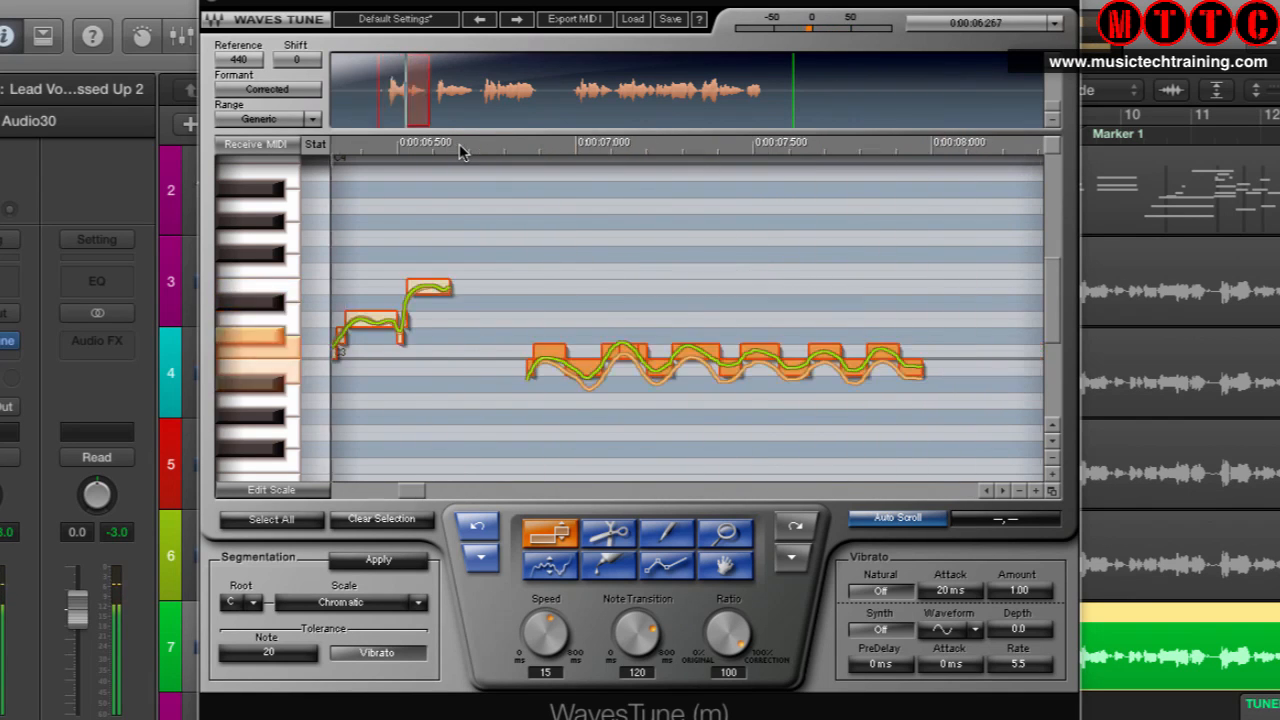
pyautogui.press('space')
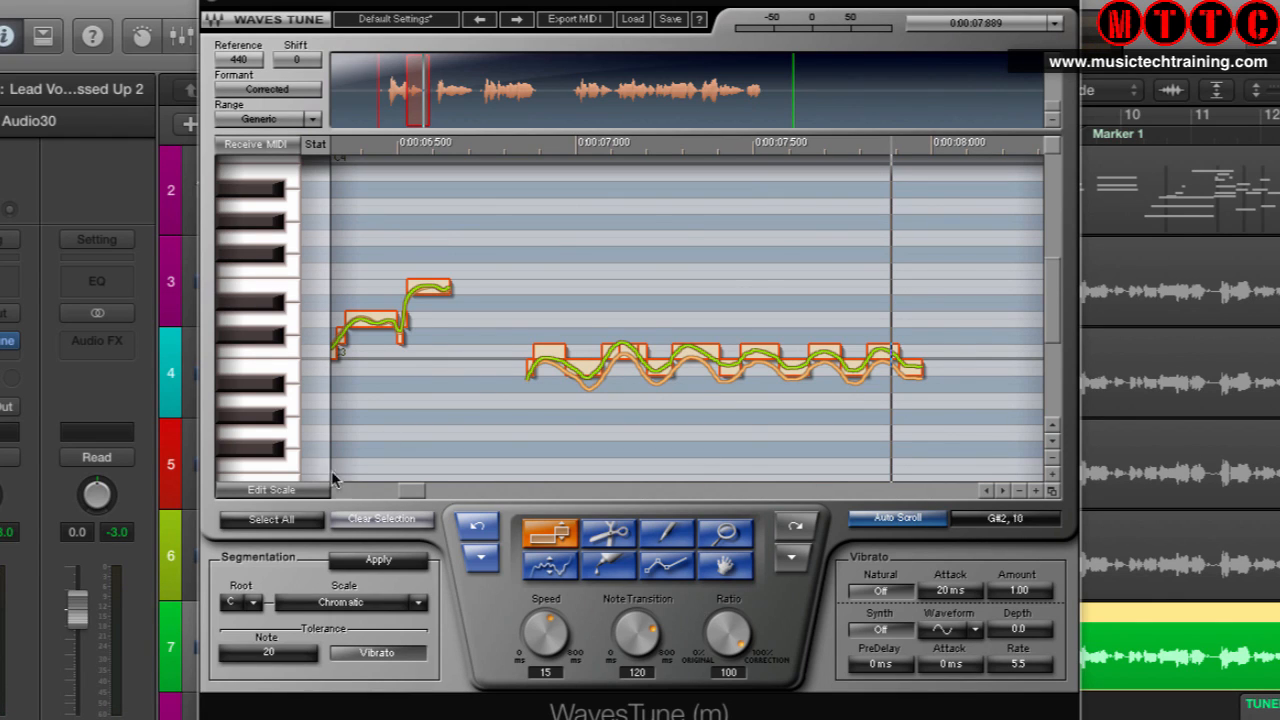
# Select all notes, apply the segmentation to them and play back the phrase
pyautogui.click(289, 519)
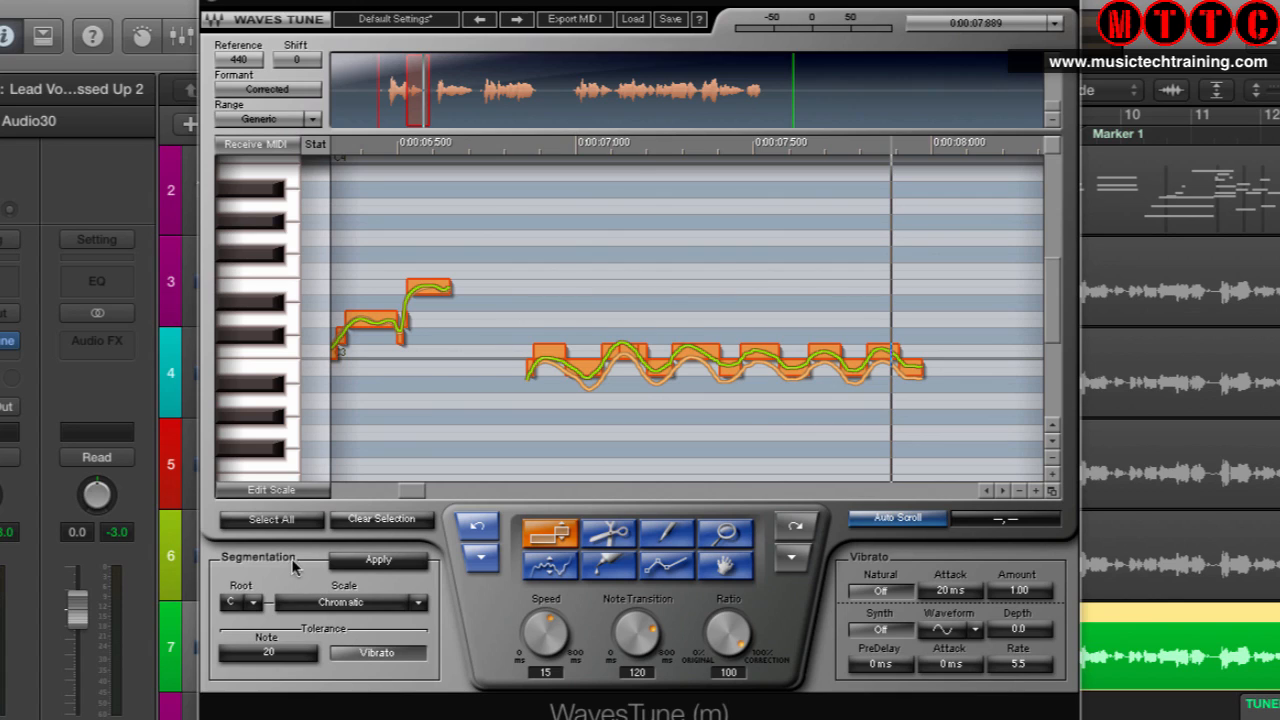
pyautogui.click(378, 563)
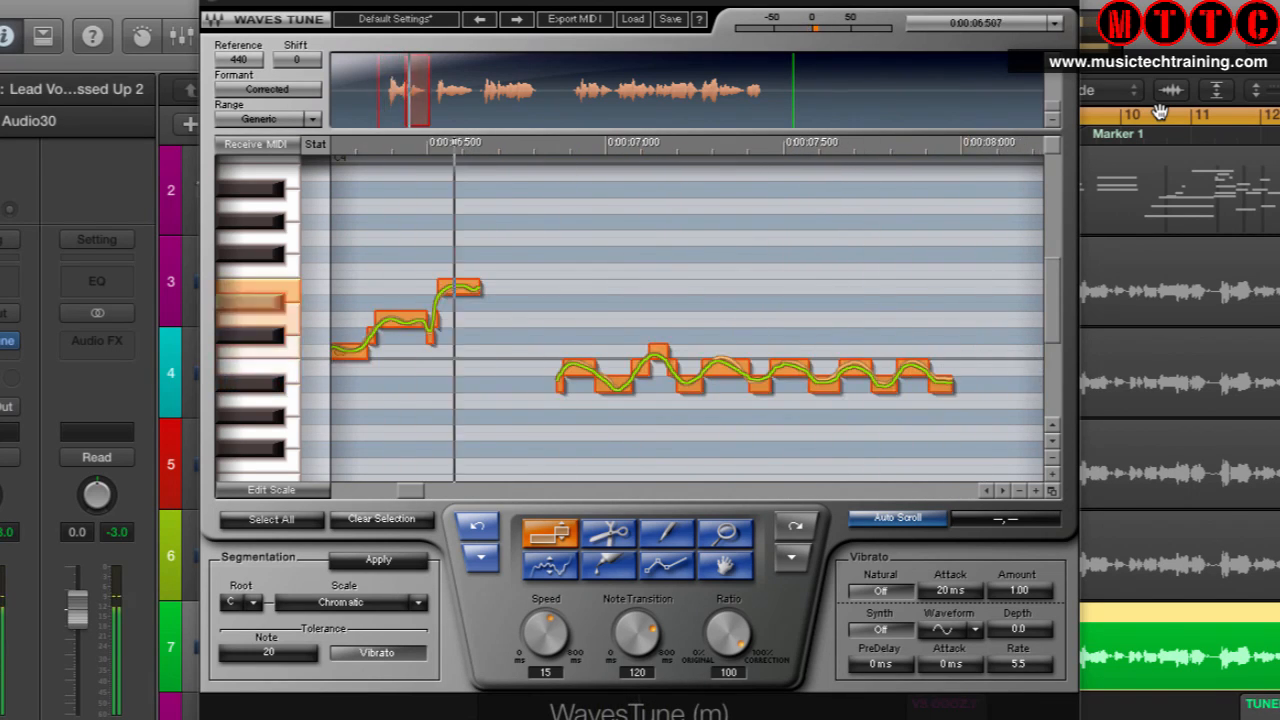
pyautogui.press('space')
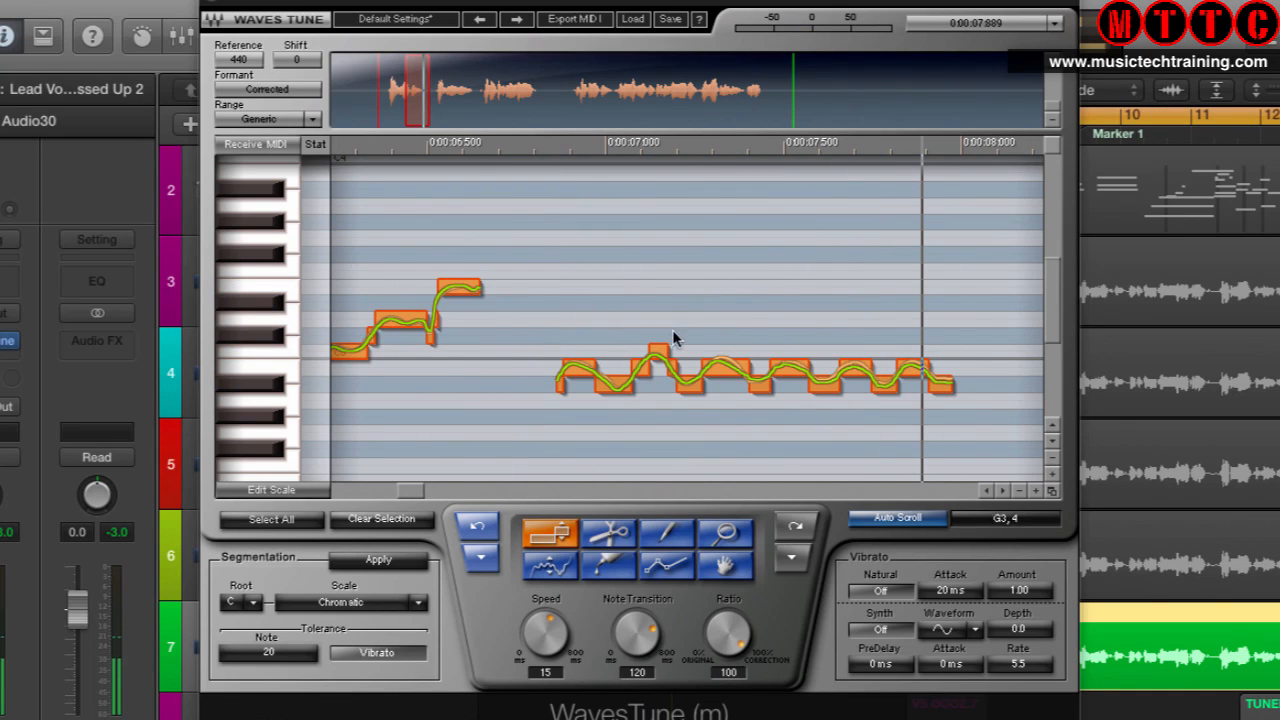
# Select the wavy group of notes between about 6.8 and 8 seconds, raise it another semitone and replay the phrase
pyautogui.moveTo(538, 338); pyautogui.dragTo(1018, 502)
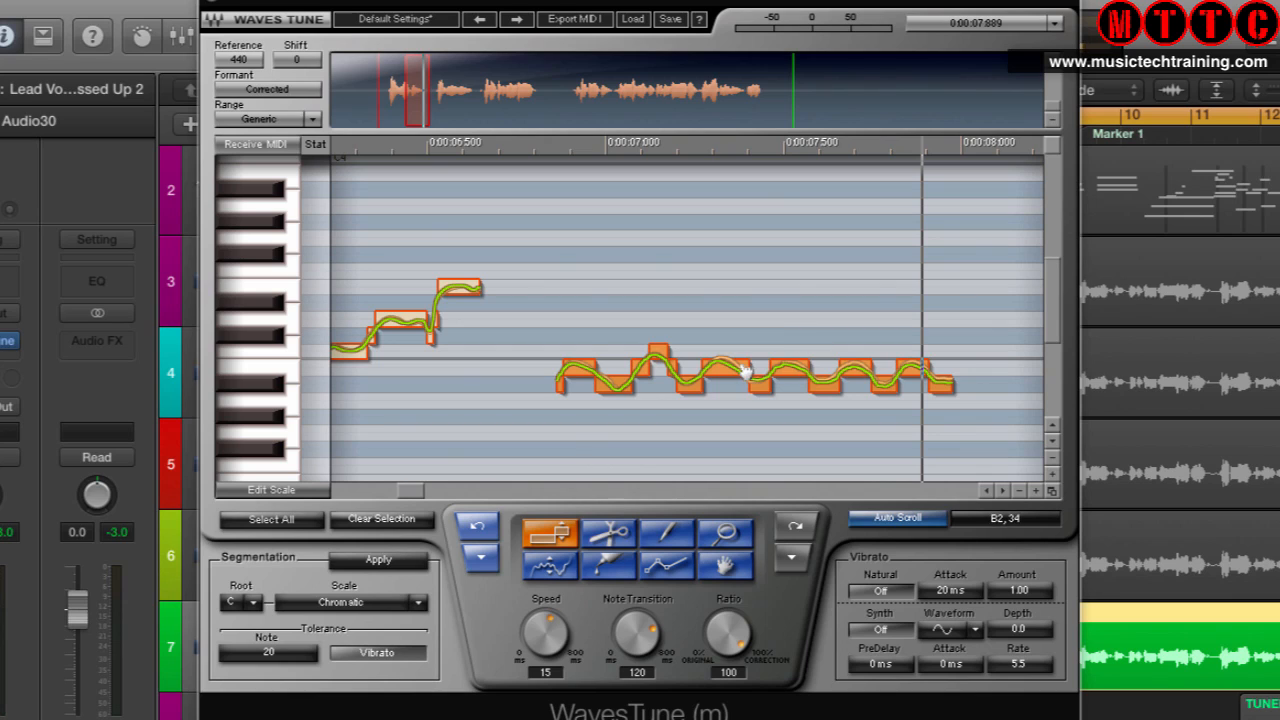
pyautogui.moveTo(741, 371); pyautogui.dragTo(742, 355)
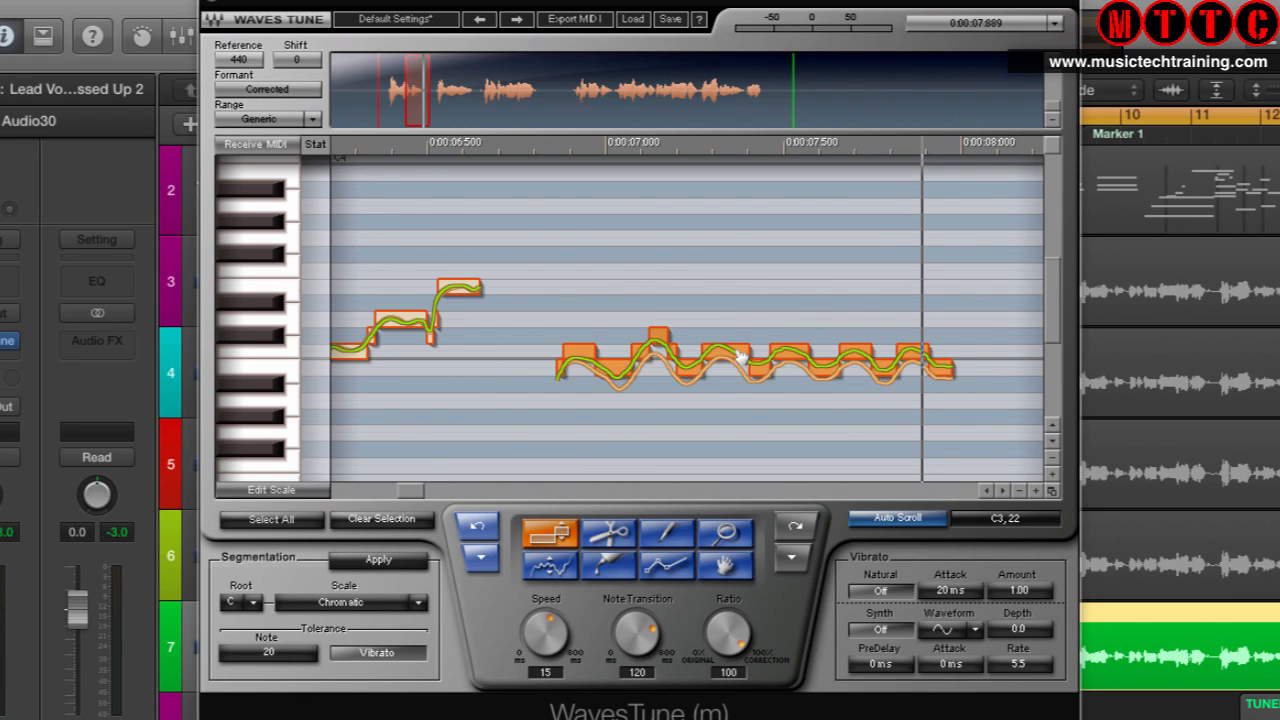
pyautogui.press('space')
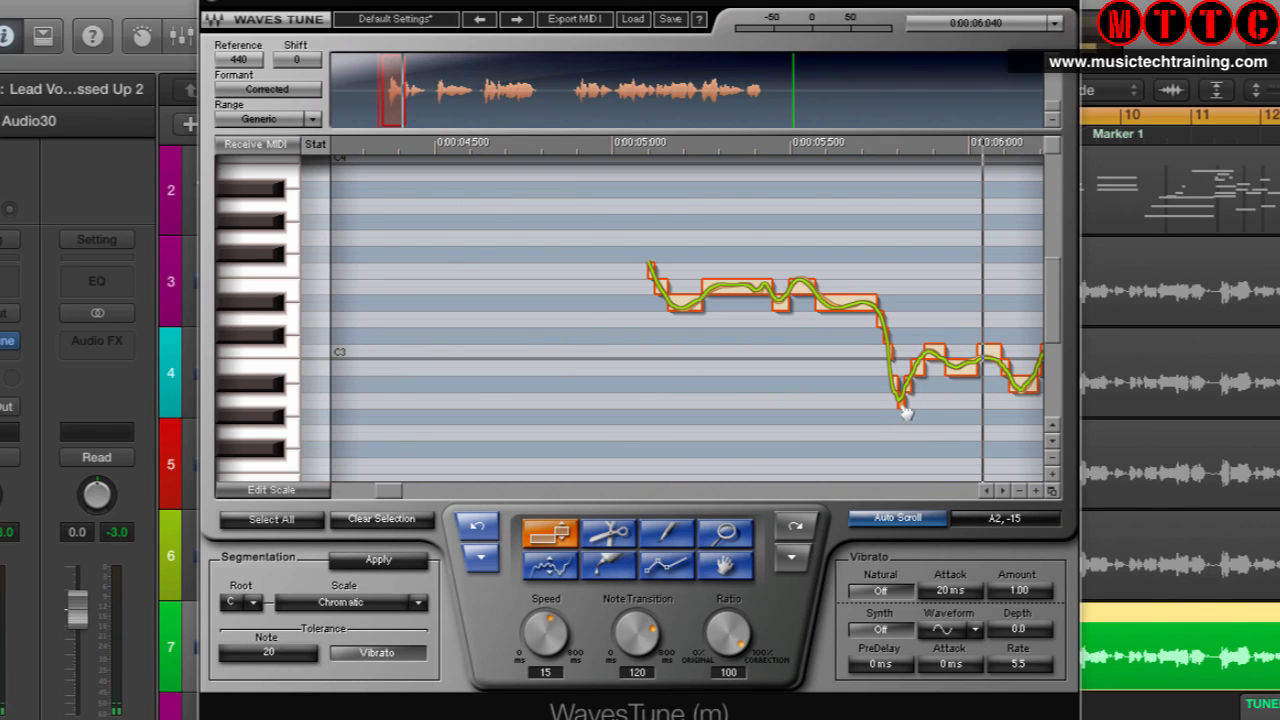
# Raise the lowest note near 5.8 seconds to A#2 and check it, raise it further to B2 and play the vocal on
pyautogui.moveTo(905, 413); pyautogui.dragTo(905, 397)
pyautogui.press('space')
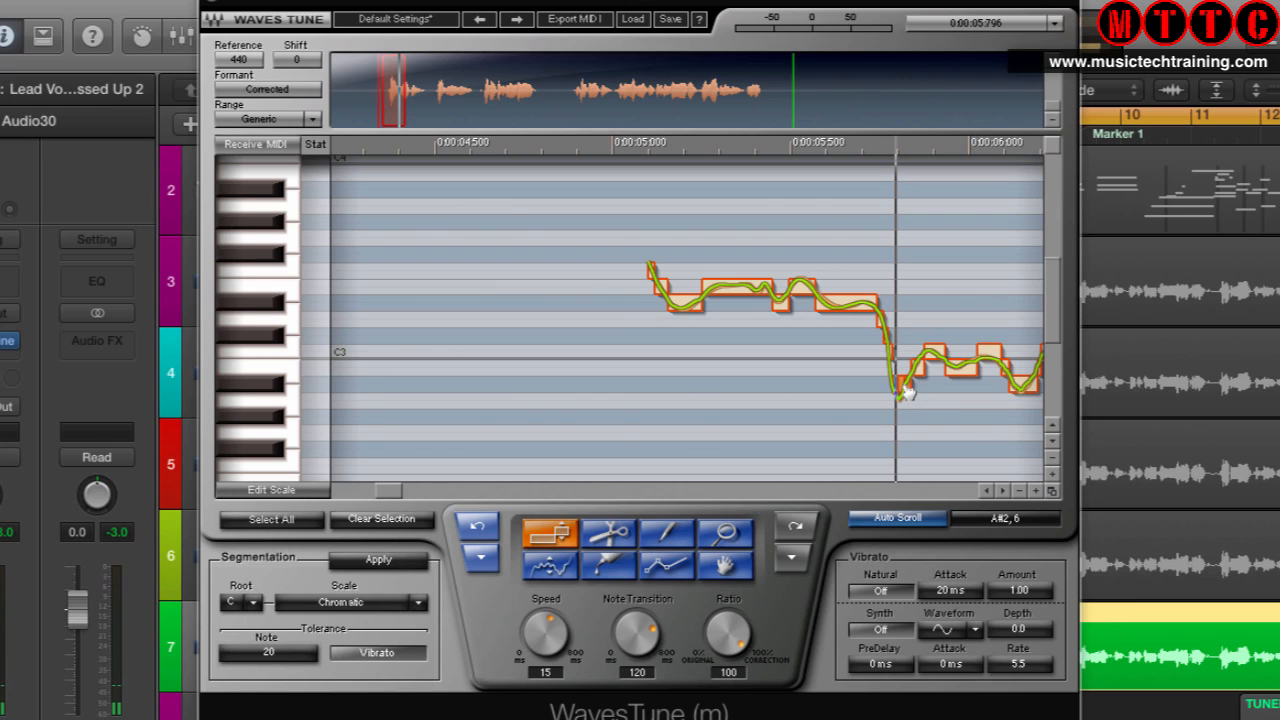
pyautogui.moveTo(905, 388); pyautogui.dragTo(903, 374)
pyautogui.press('space')
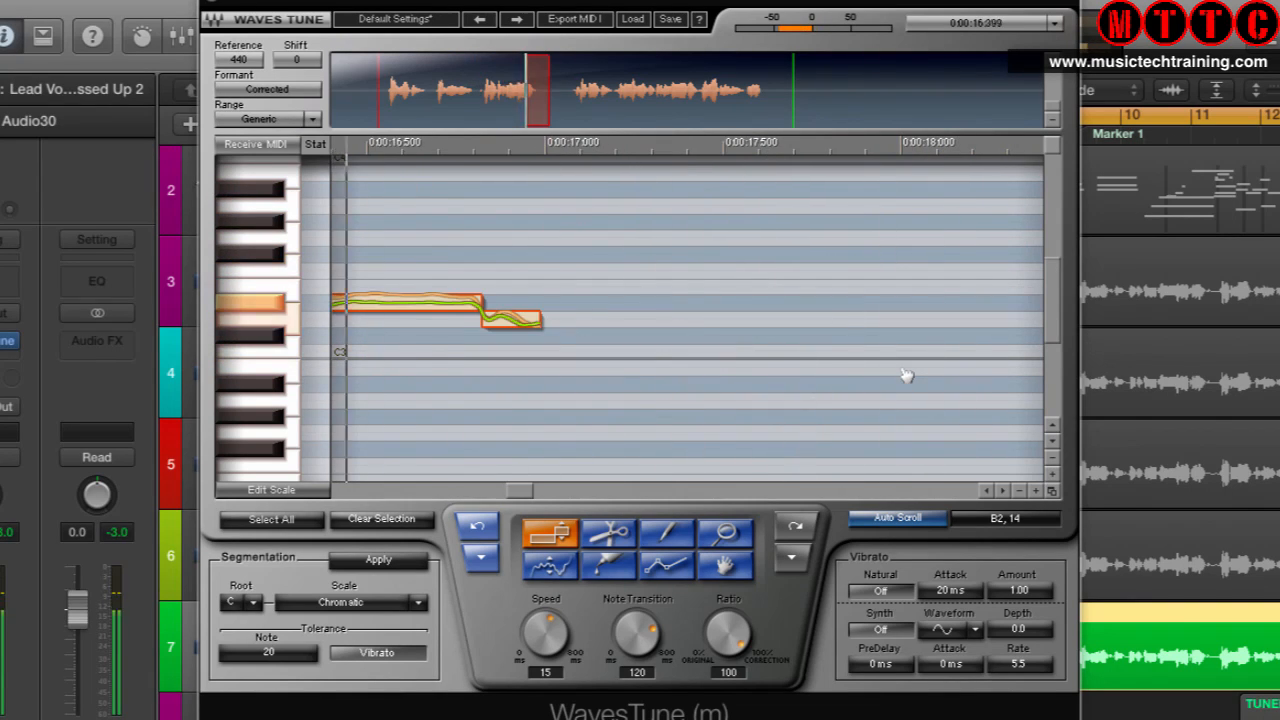
# Raise the long note near 16.5 seconds to E3 and replay the phrase from around 14 seconds
pyautogui.press('space')
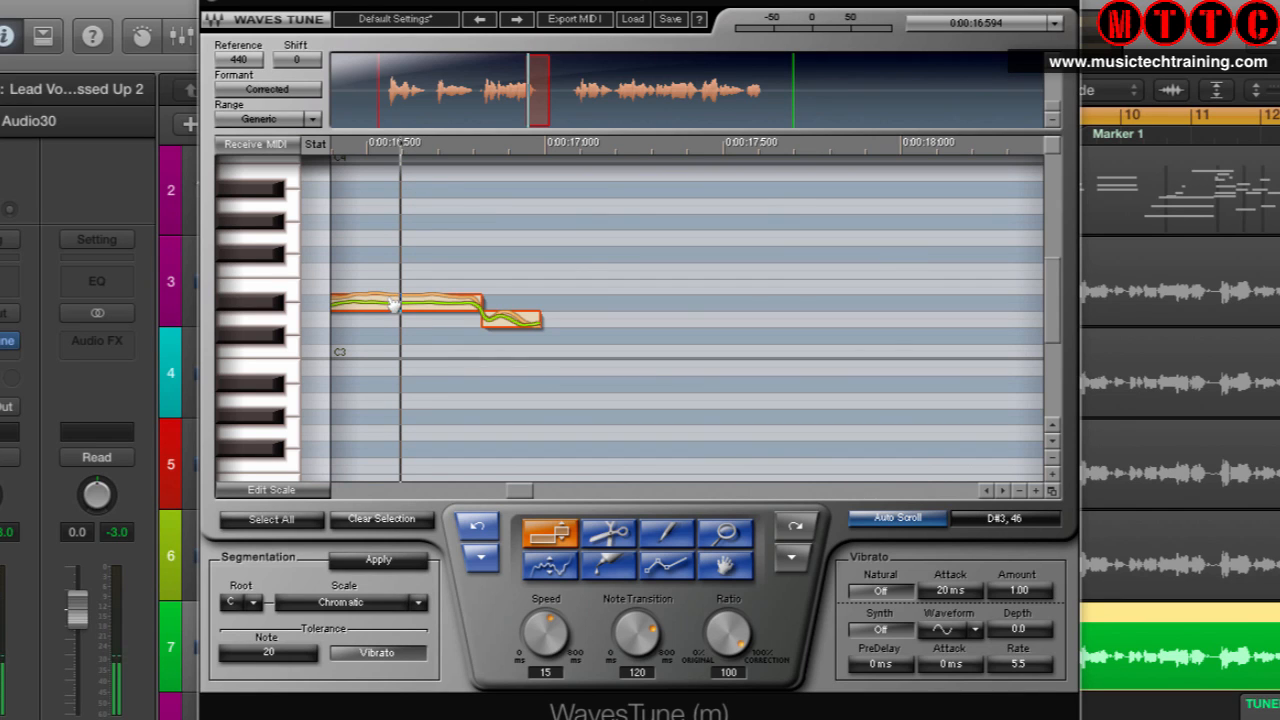
pyautogui.moveTo(393, 305); pyautogui.dragTo(393, 298)
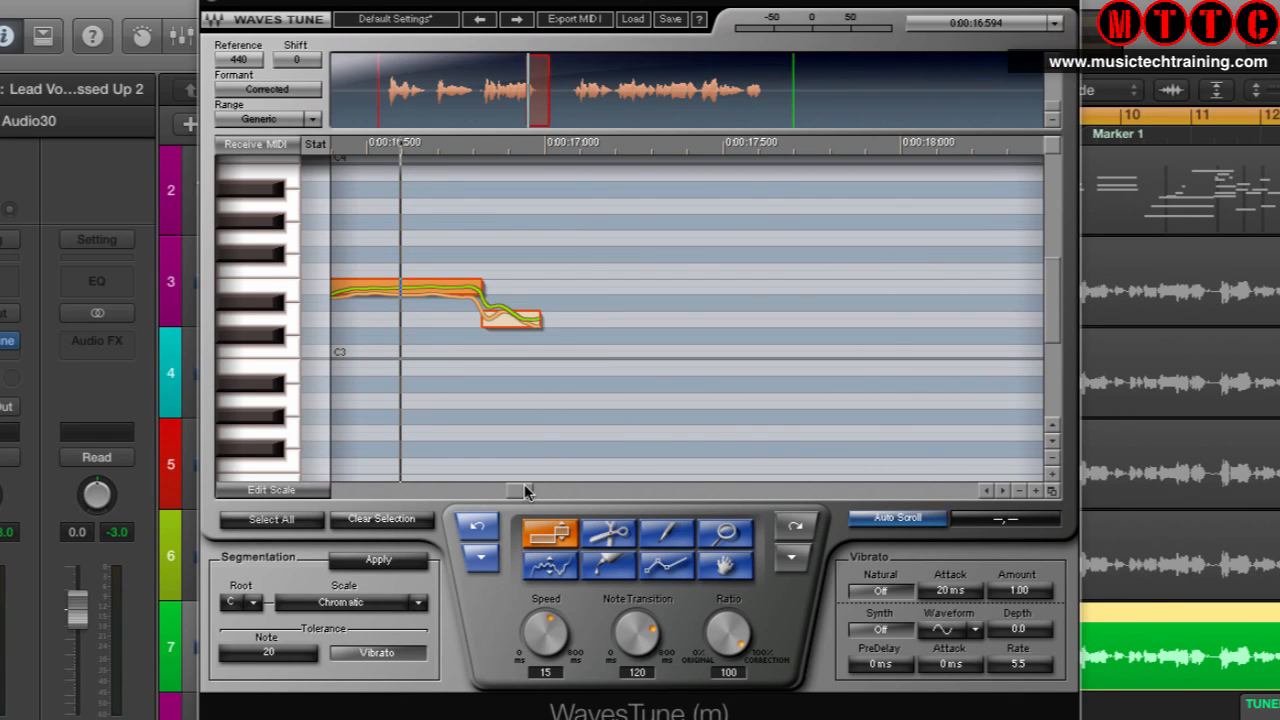
pyautogui.moveTo(525, 490); pyautogui.dragTo(498, 486)
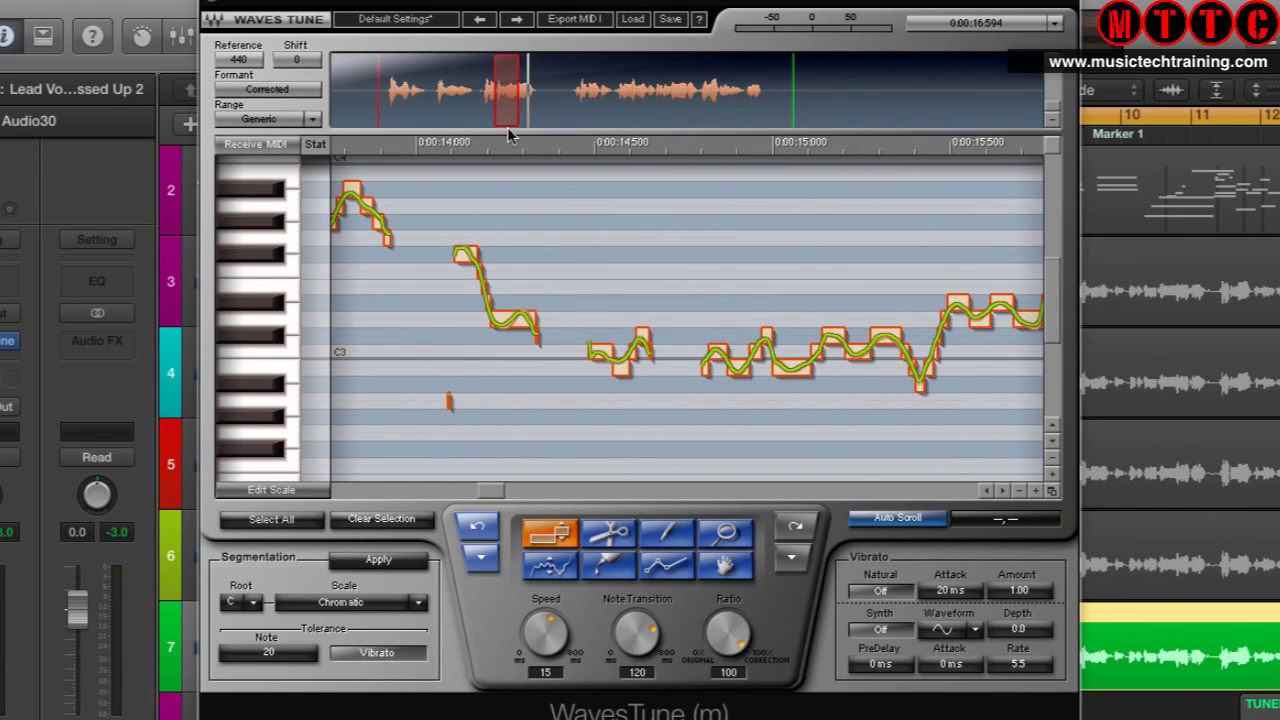
pyautogui.press('space')
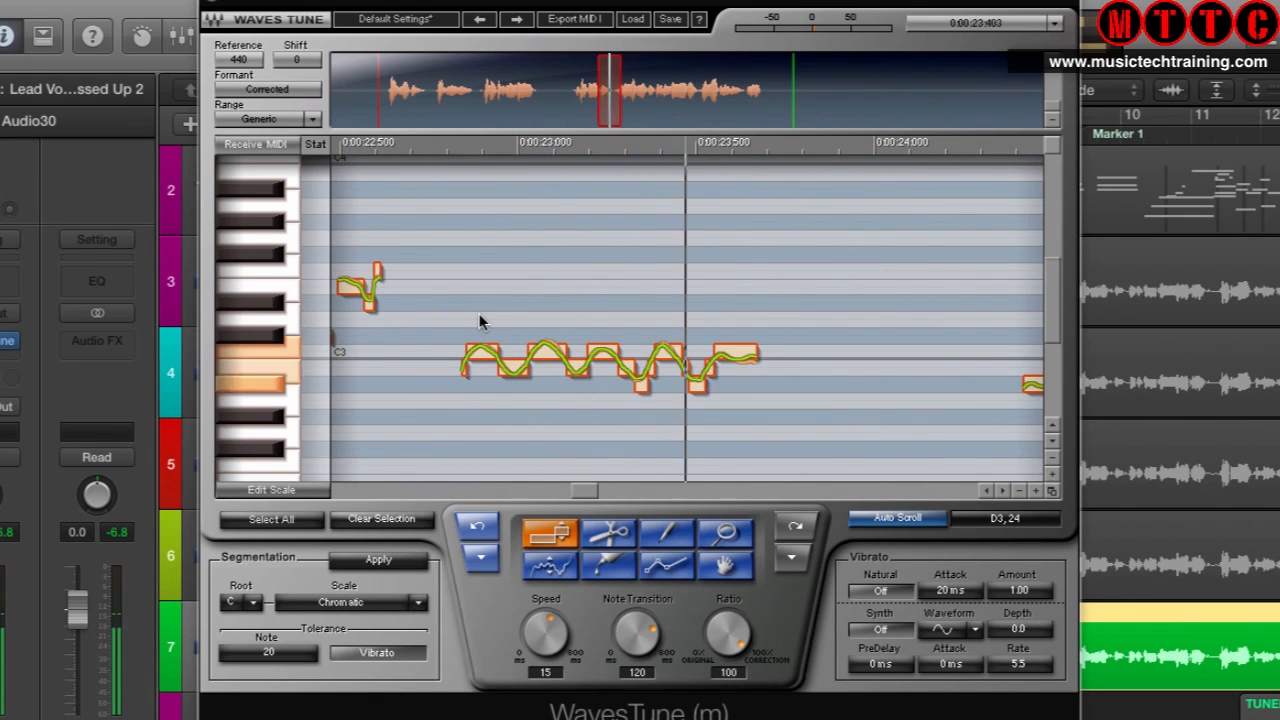
# Raise the two dipping notes near 23.3 and 23.5 seconds to B2 and replay from about 22.6 seconds
pyautogui.click(711, 390)
pyautogui.moveTo(703, 393); pyautogui.dragTo(703, 377)
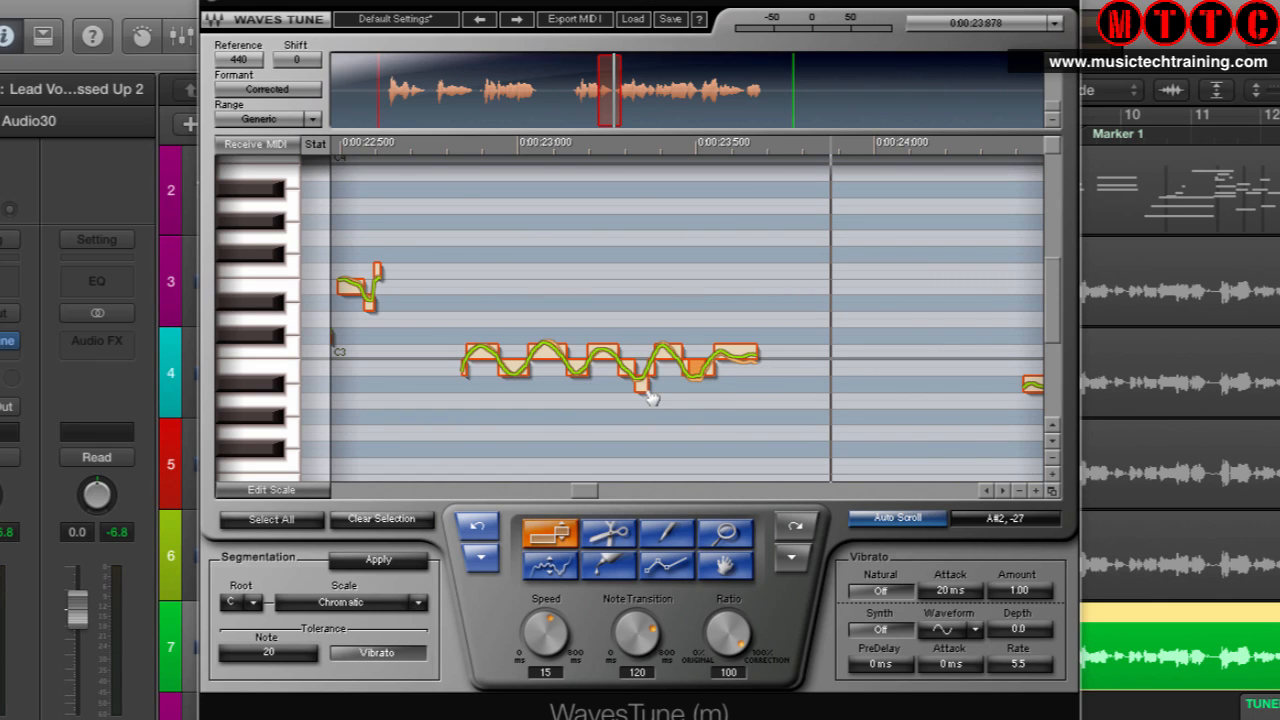
pyautogui.moveTo(648, 390); pyautogui.dragTo(648, 377)
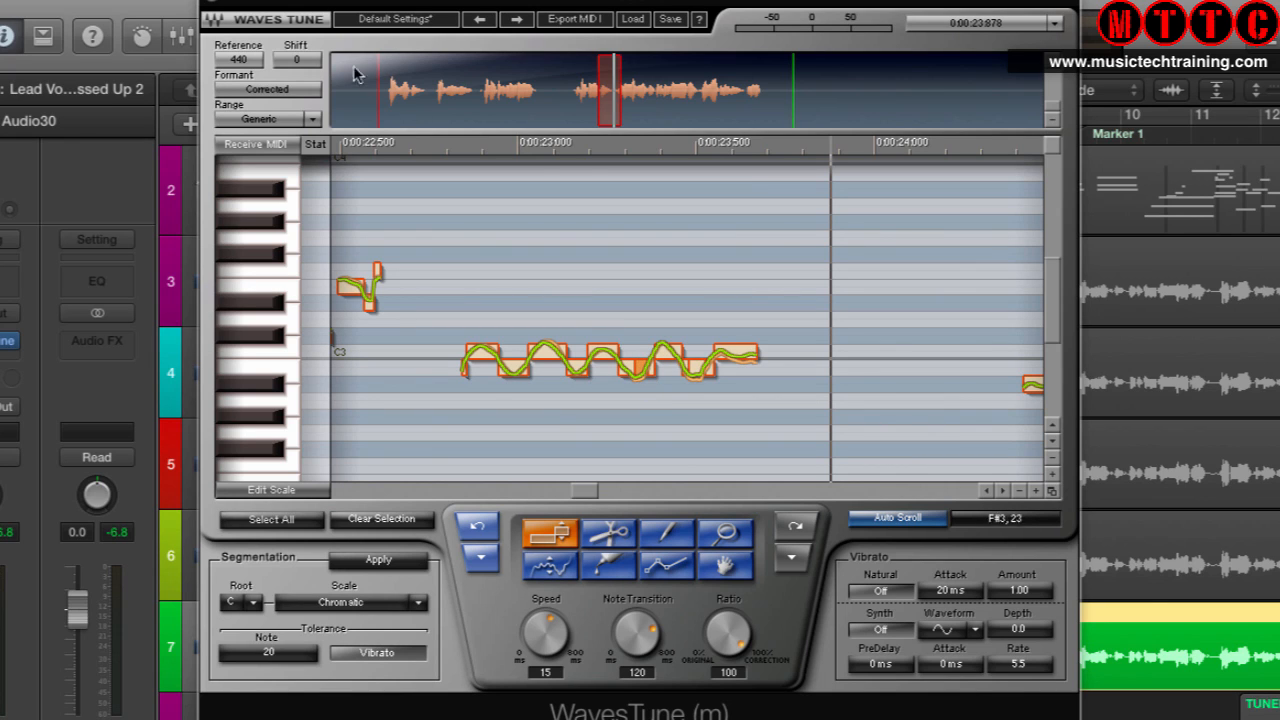
pyautogui.click(386, 150)
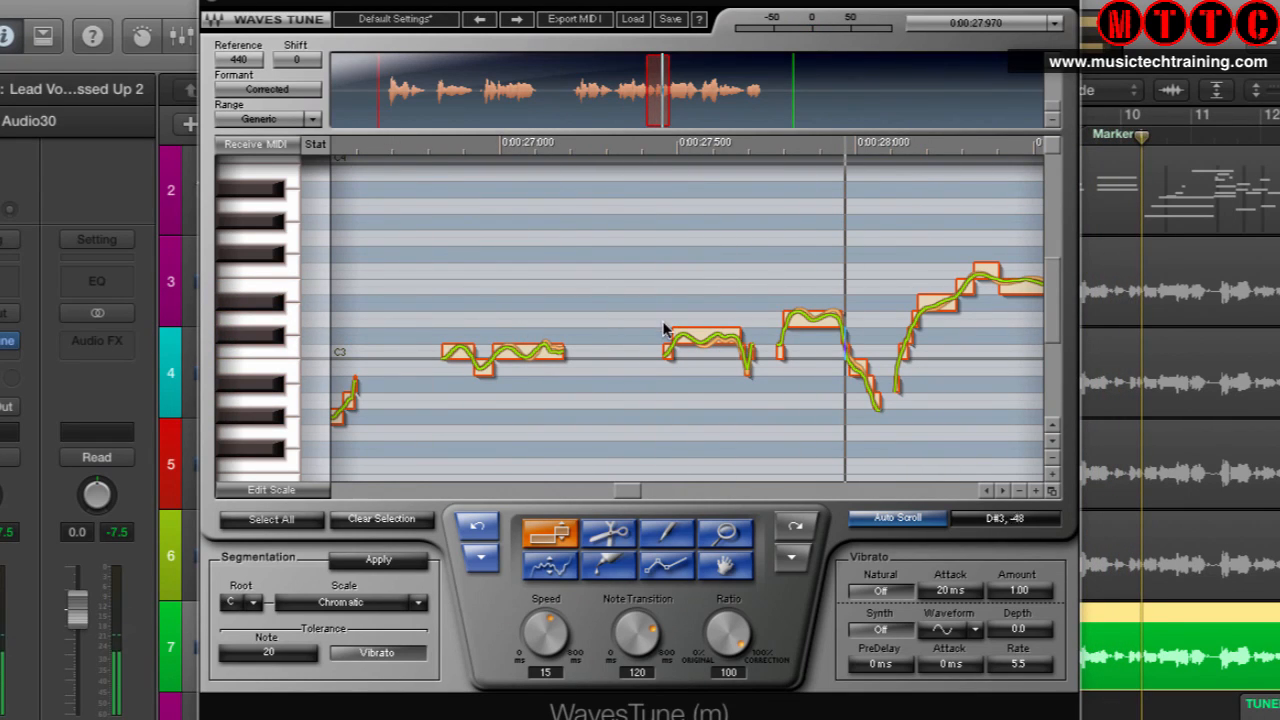
# Lower the note near 27.6 seconds to C3, level the notes between 29.5 and 30 seconds at A3, and replay each phrase
pyautogui.moveTo(708, 338); pyautogui.dragTo(710, 360)
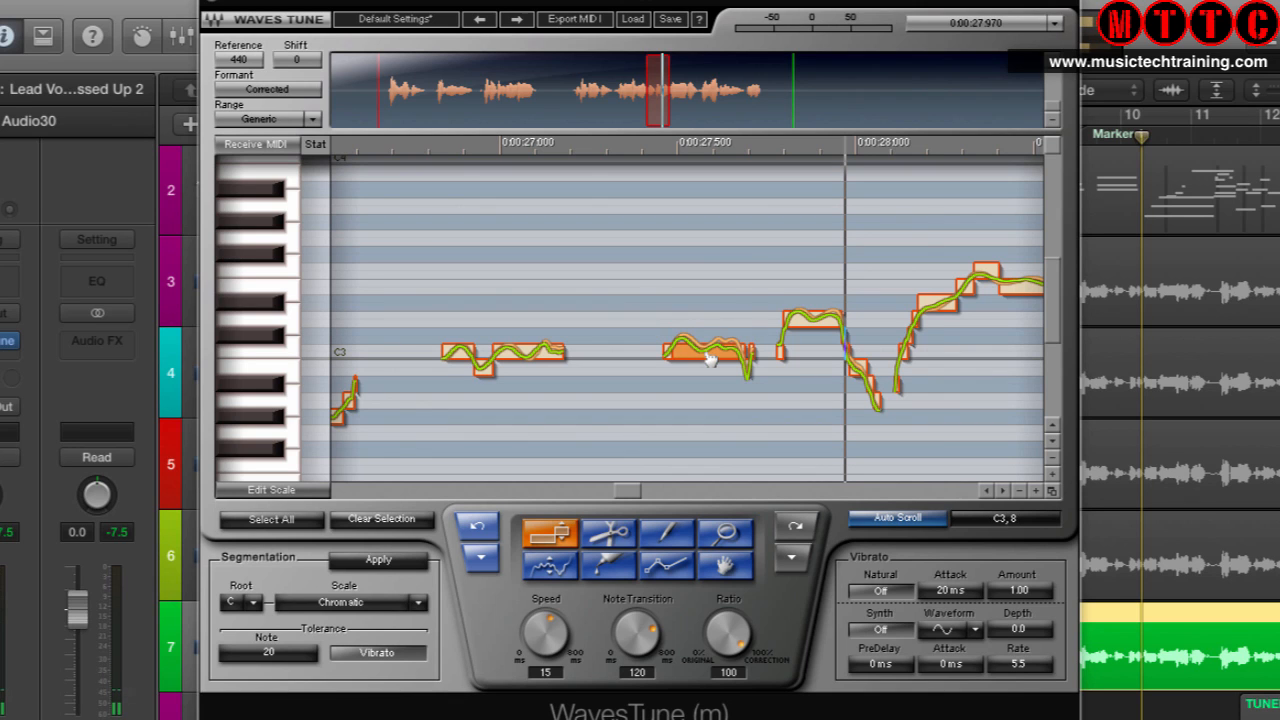
pyautogui.doubleClick(381, 147)
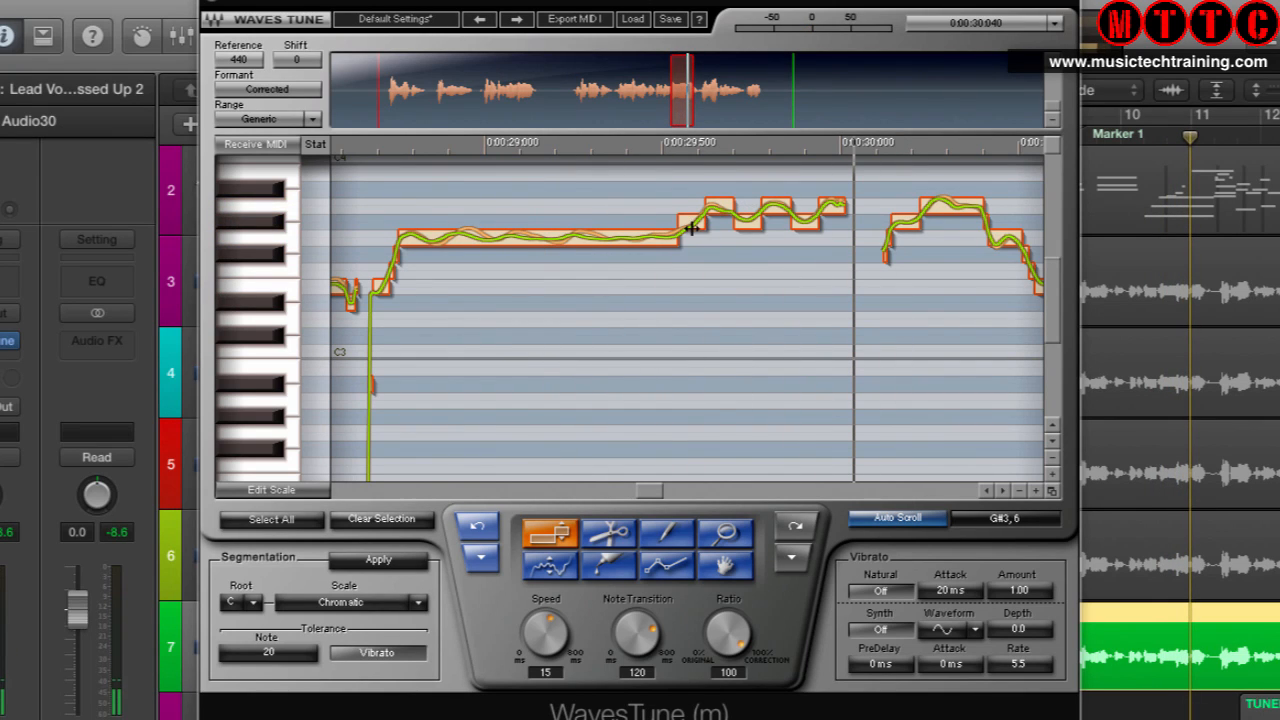
pyautogui.moveTo(703, 224); pyautogui.dragTo(811, 217)
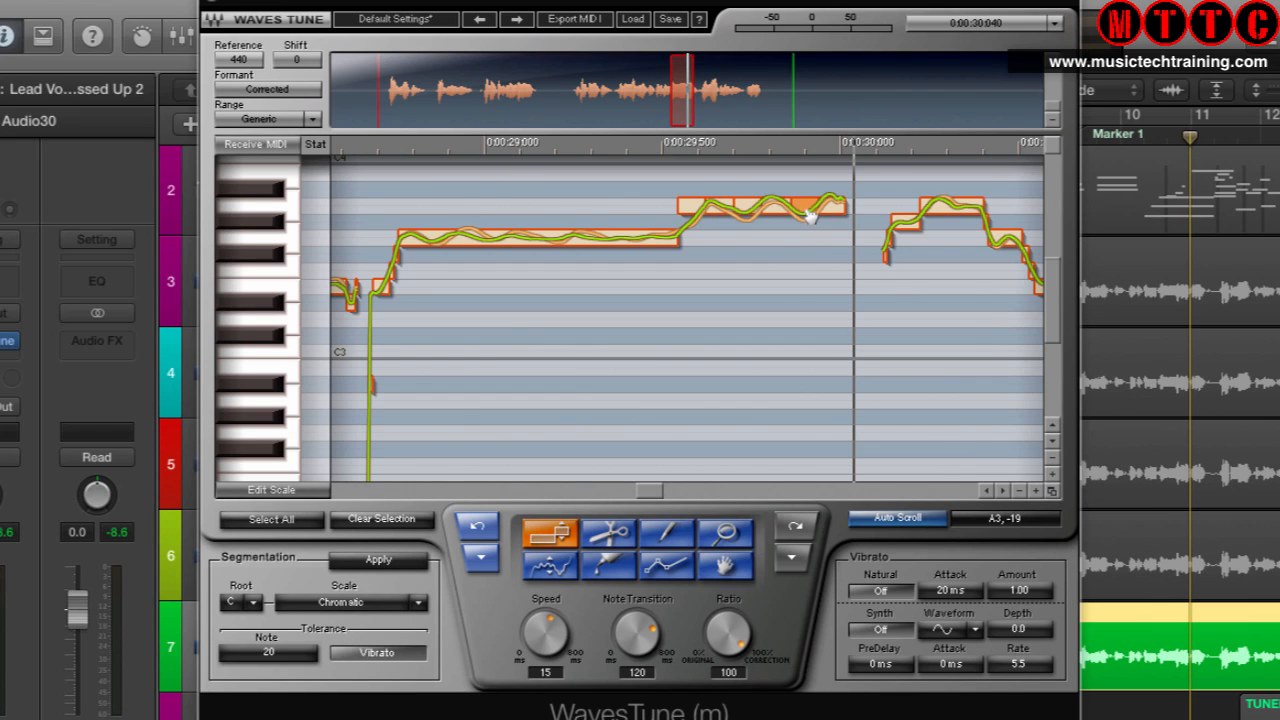
pyautogui.click(378, 151)
pyautogui.press('space')
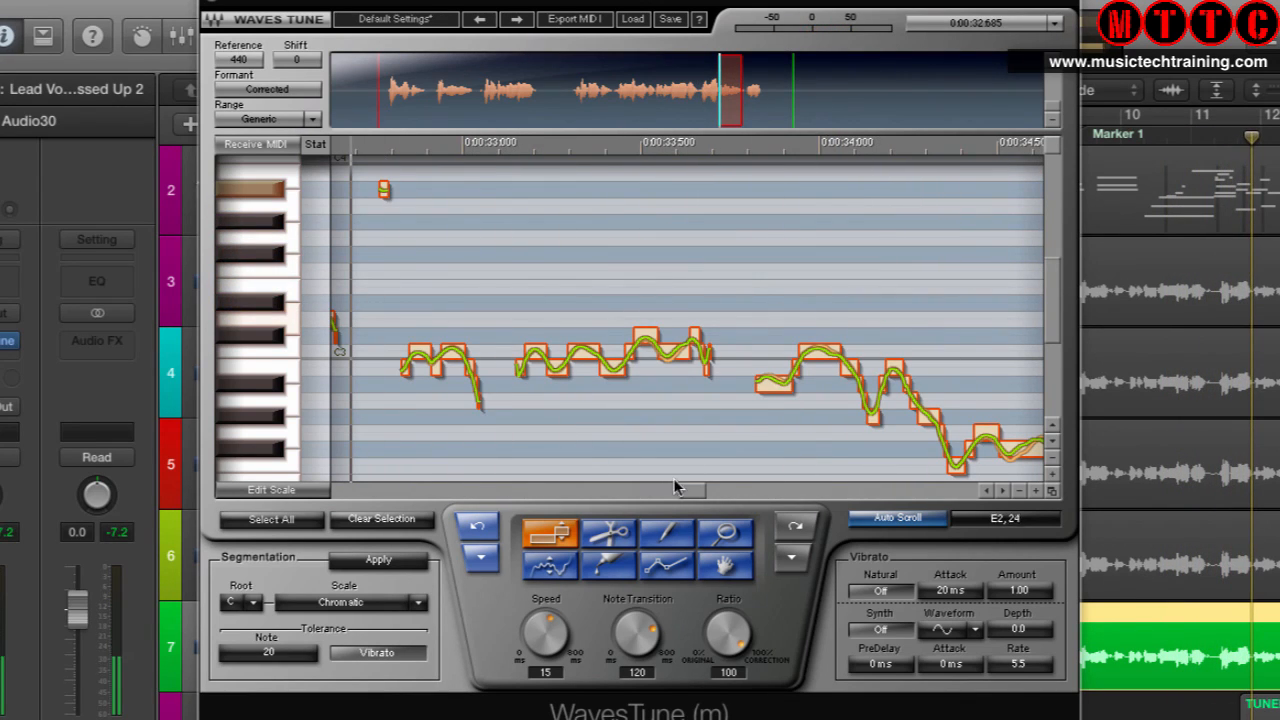
# Raise the long note near 32.3 seconds to E3 and replay the phrase to check it
pyautogui.moveTo(688, 492); pyautogui.dragTo(668, 492)
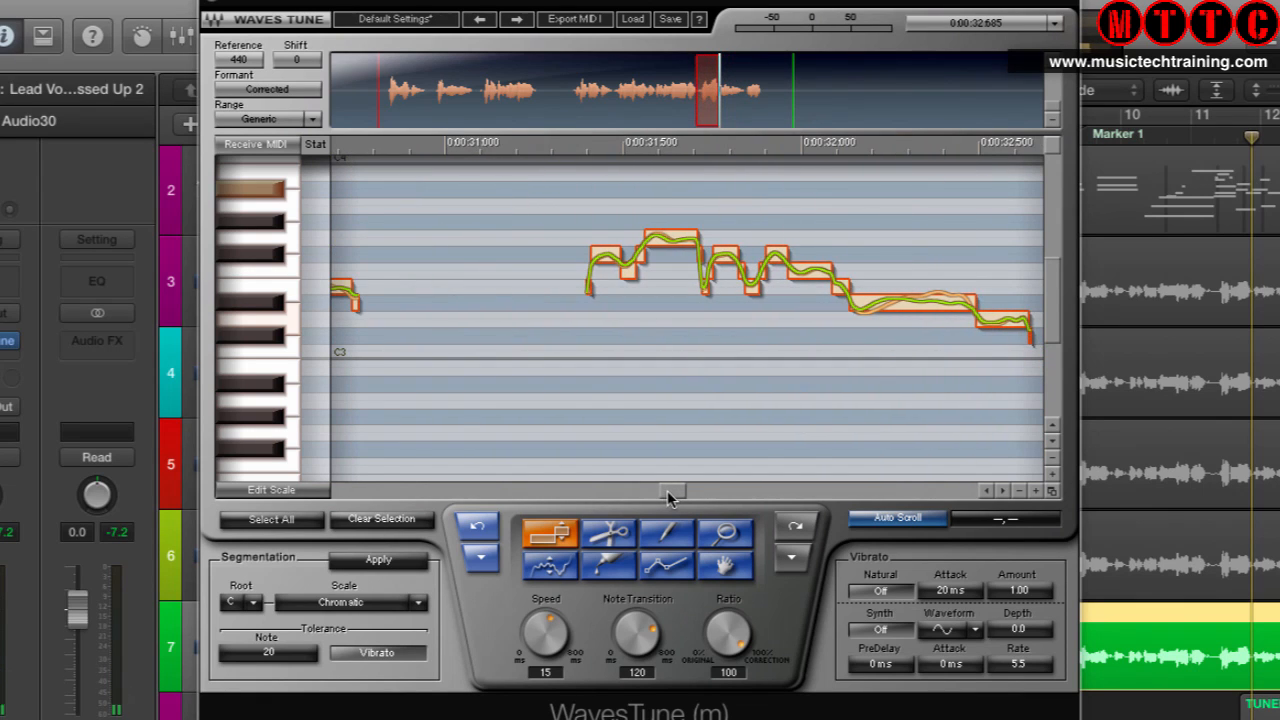
pyautogui.click(563, 148)
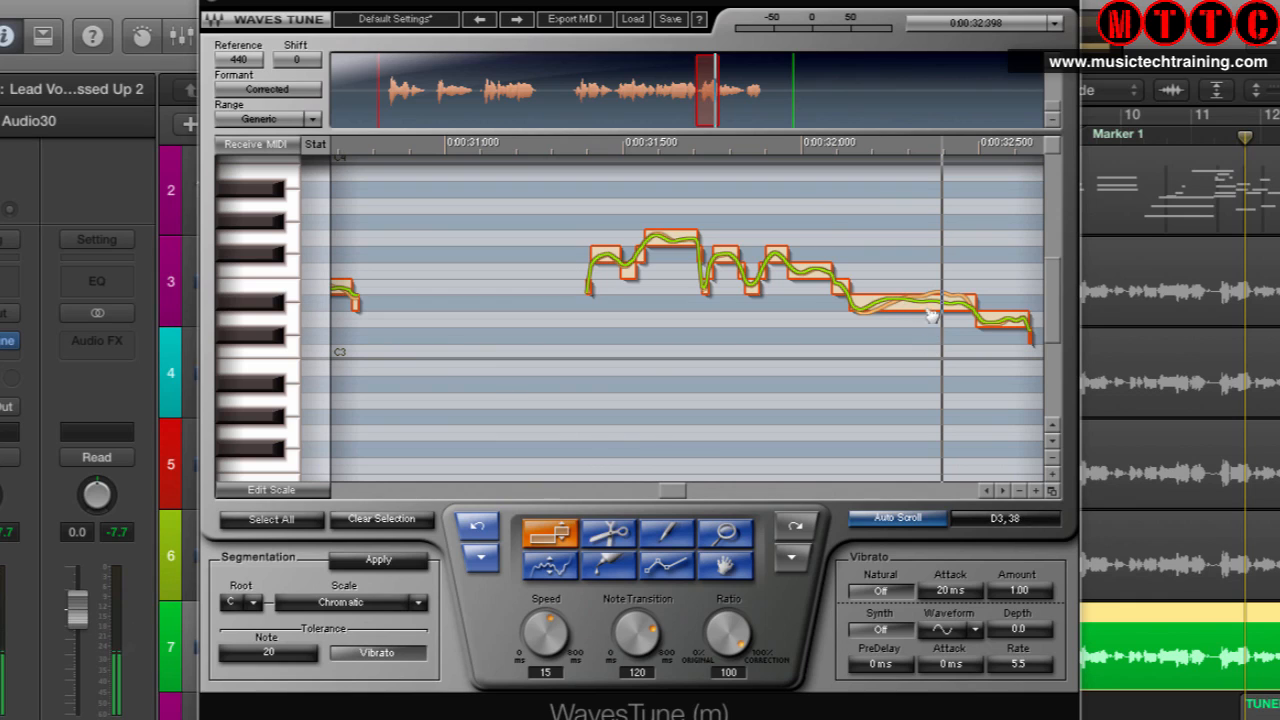
pyautogui.moveTo(930, 312); pyautogui.dragTo(929, 294)
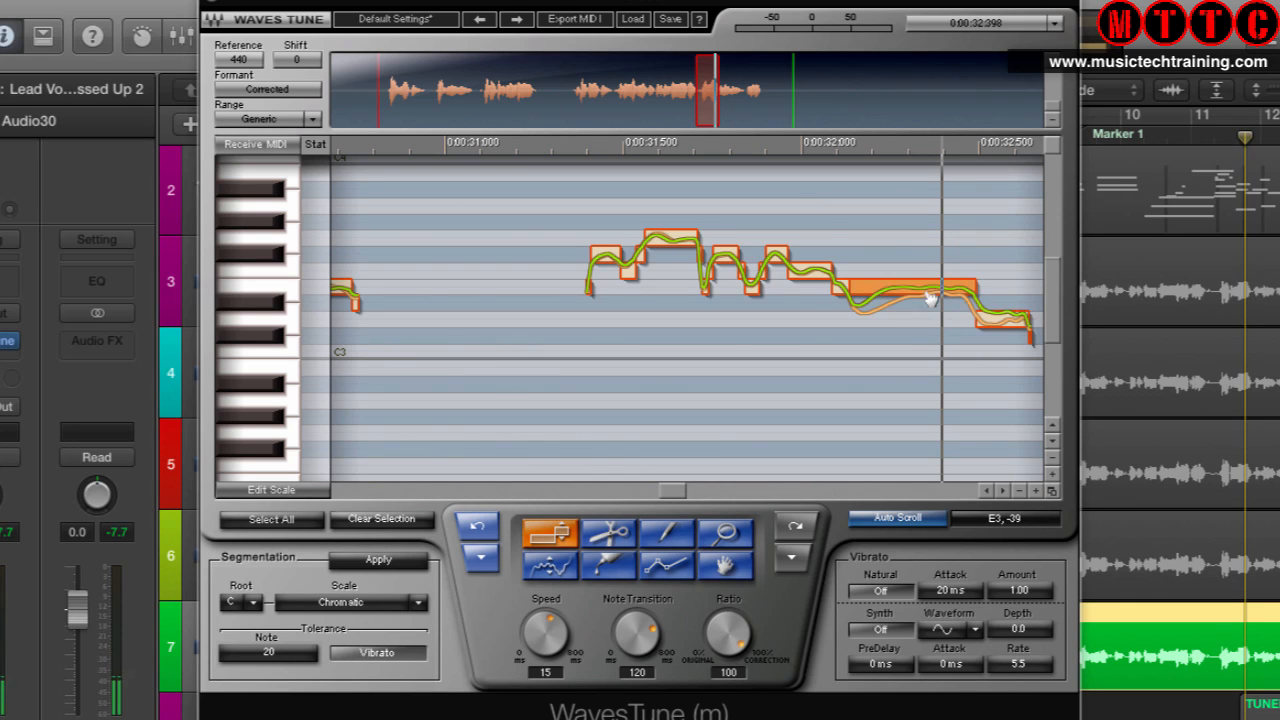
pyautogui.click(573, 148)
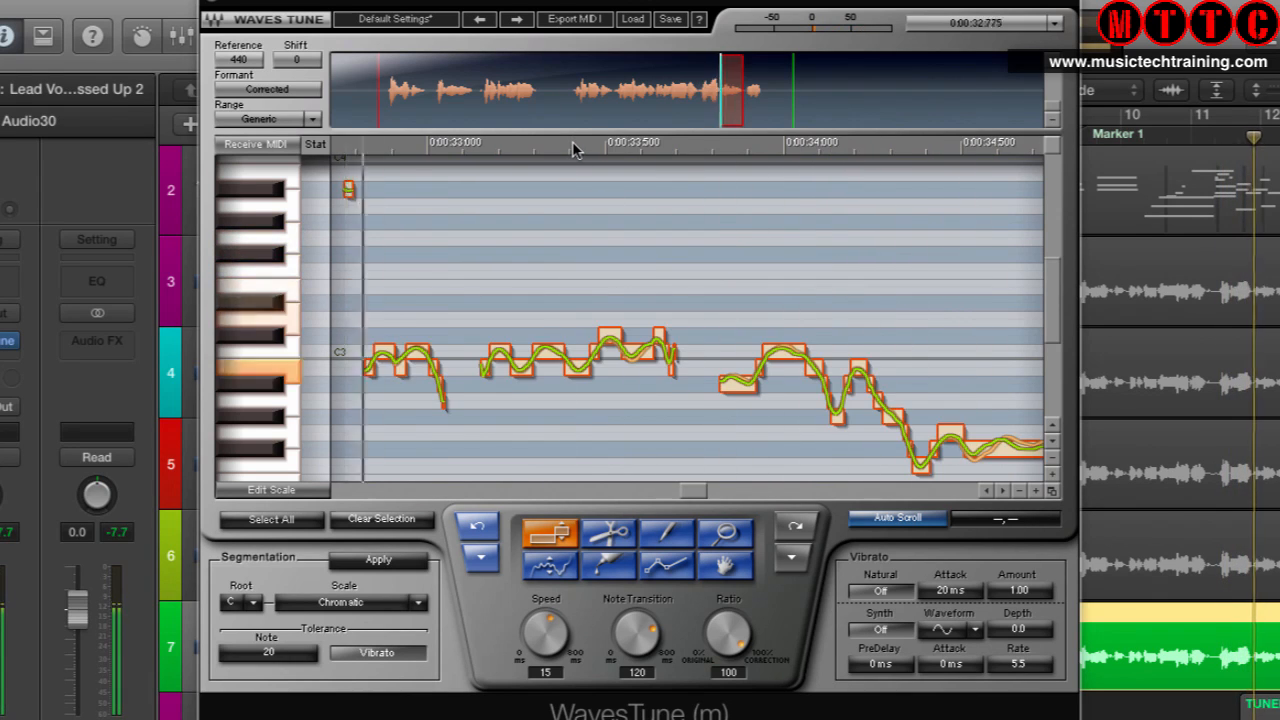
pyautogui.moveTo(697, 488); pyautogui.dragTo(685, 487)
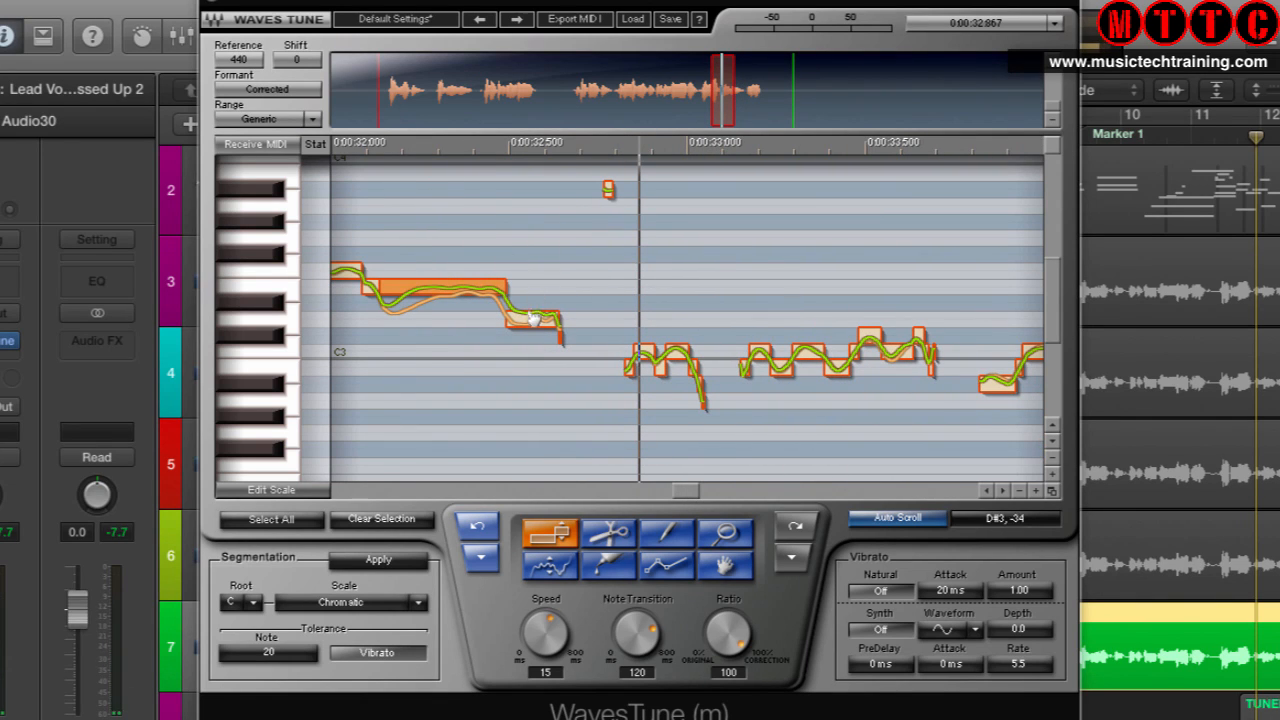
pyautogui.click(344, 150)
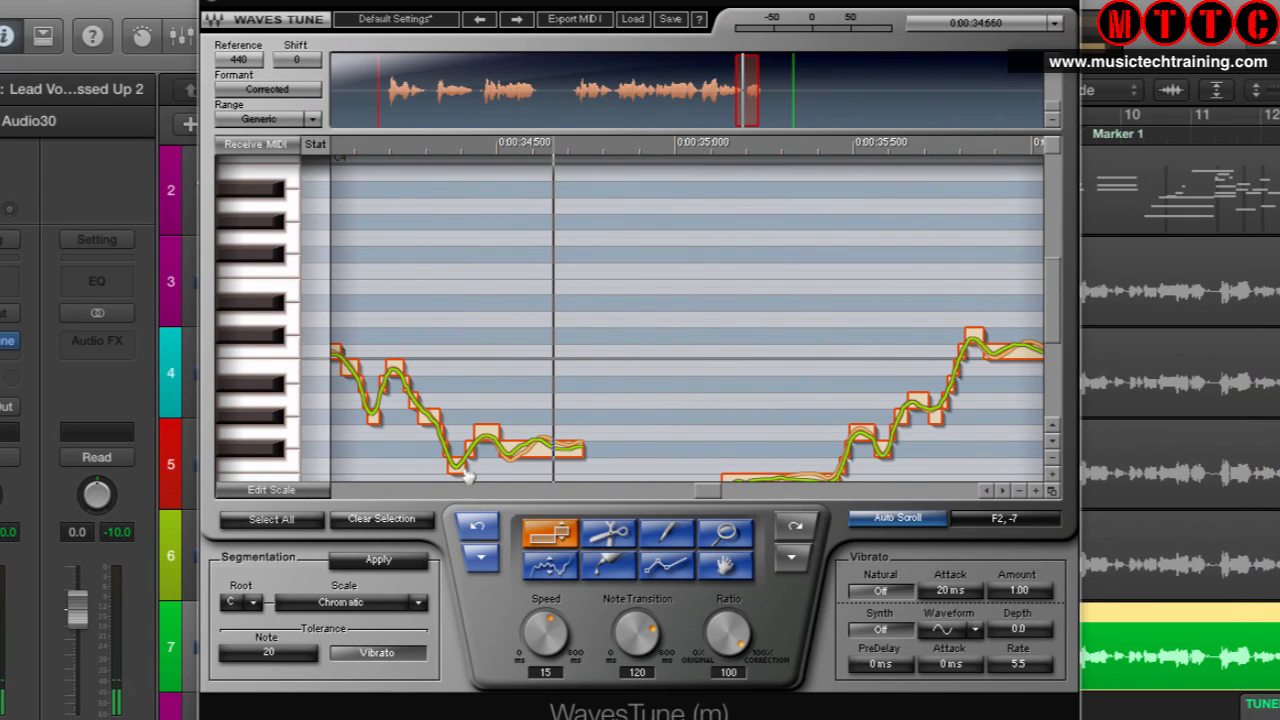
# Raise the lowest note near 34.4 seconds to F#2 and replay from about 34 seconds
pyautogui.click(345, 152)
pyautogui.press('space')
pyautogui.press('space')
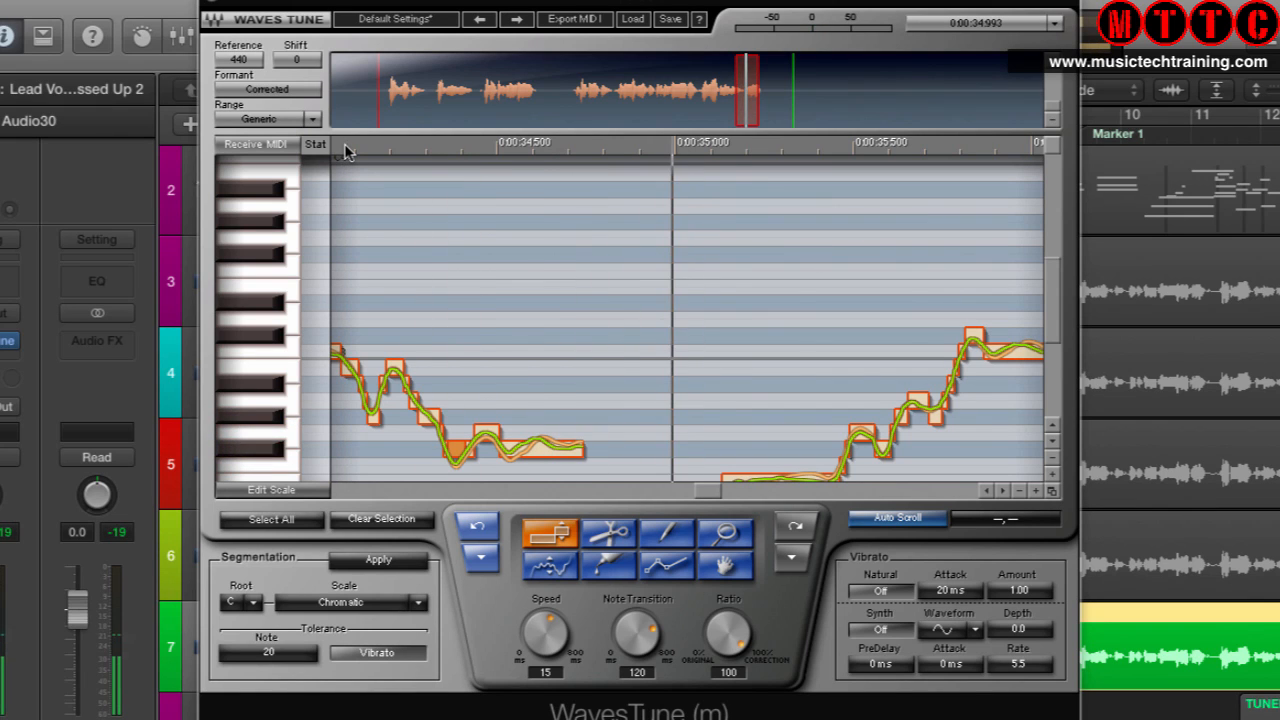
pyautogui.press('space')
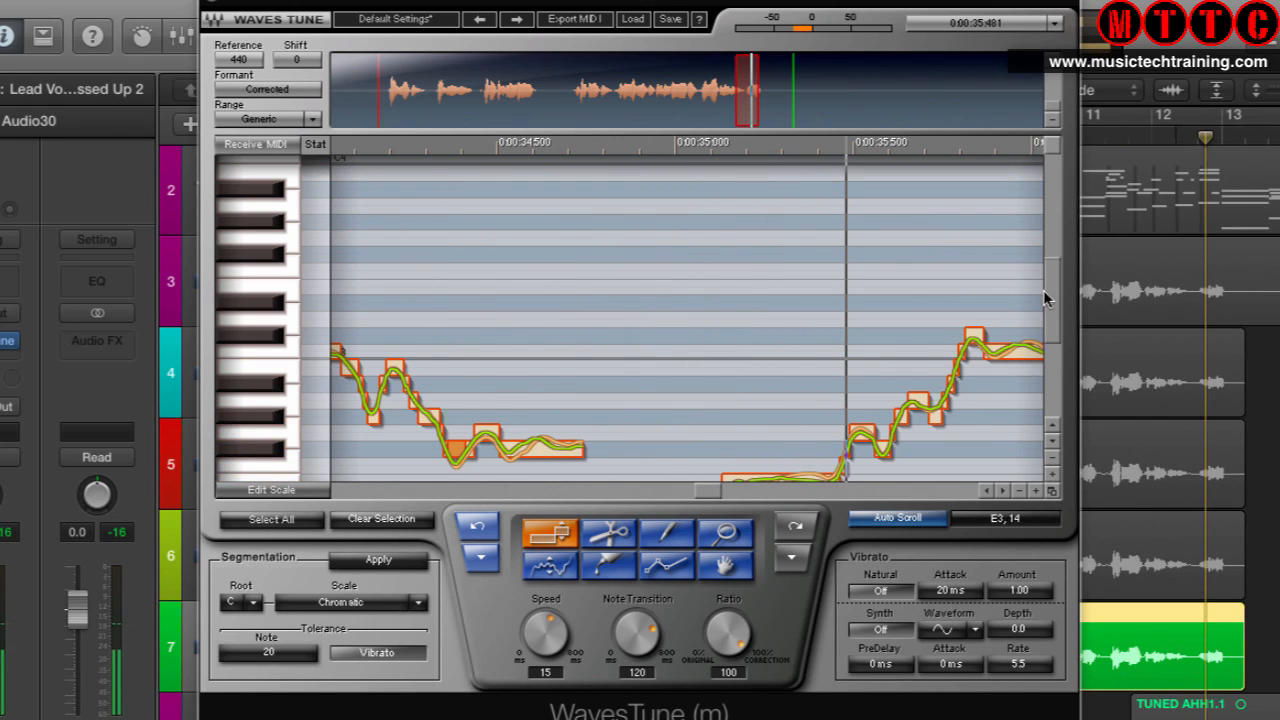
# Lower the long note near 35.3 seconds to D#2 and replay from about 34.8 seconds
pyautogui.moveTo(1052, 311)
pyautogui.mouseDown()
pyautogui.moveTo(1048, 410)
pyautogui.moveTo(1041, 322)
pyautogui.mouseUp()
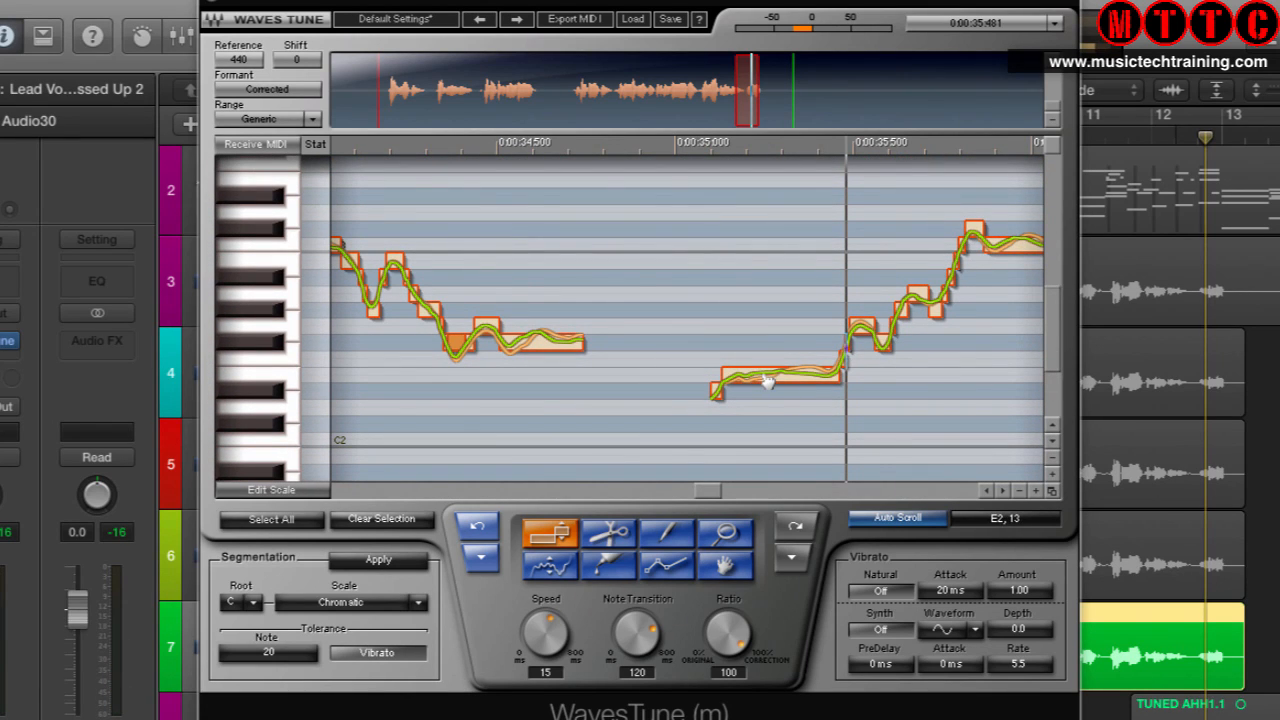
pyautogui.moveTo(766, 380); pyautogui.dragTo(767, 397)
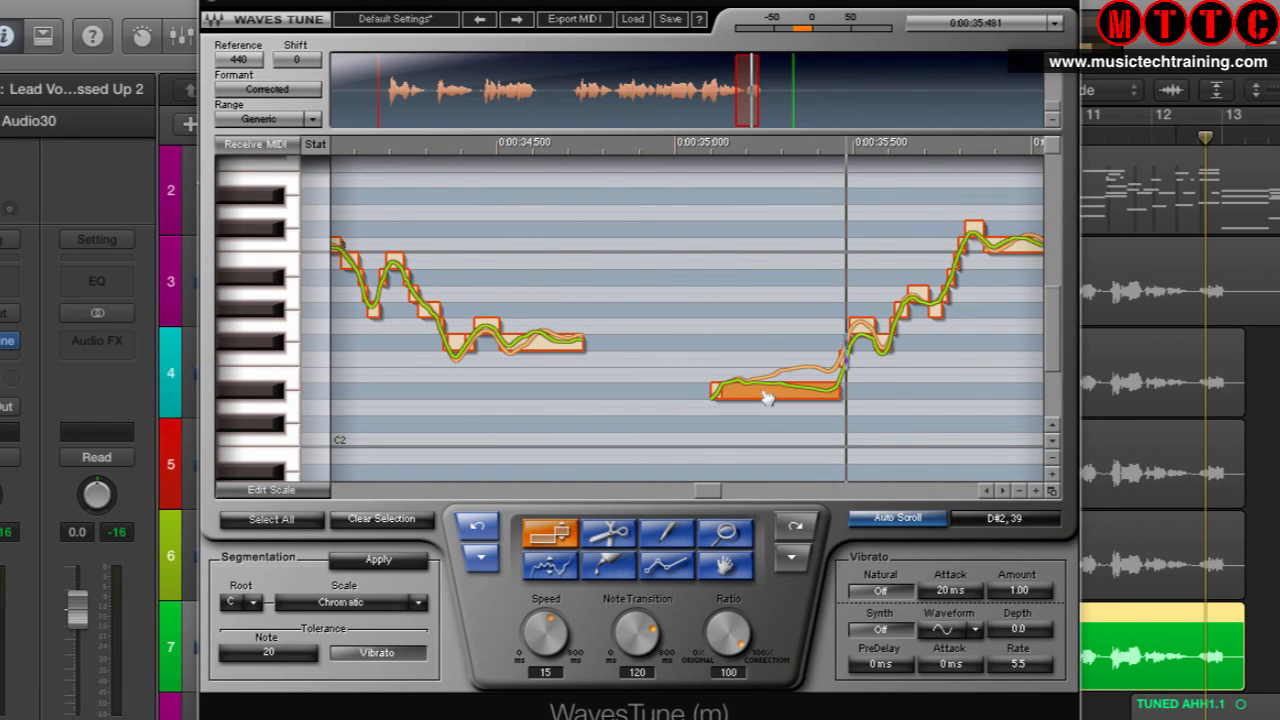
pyautogui.click(592, 152)
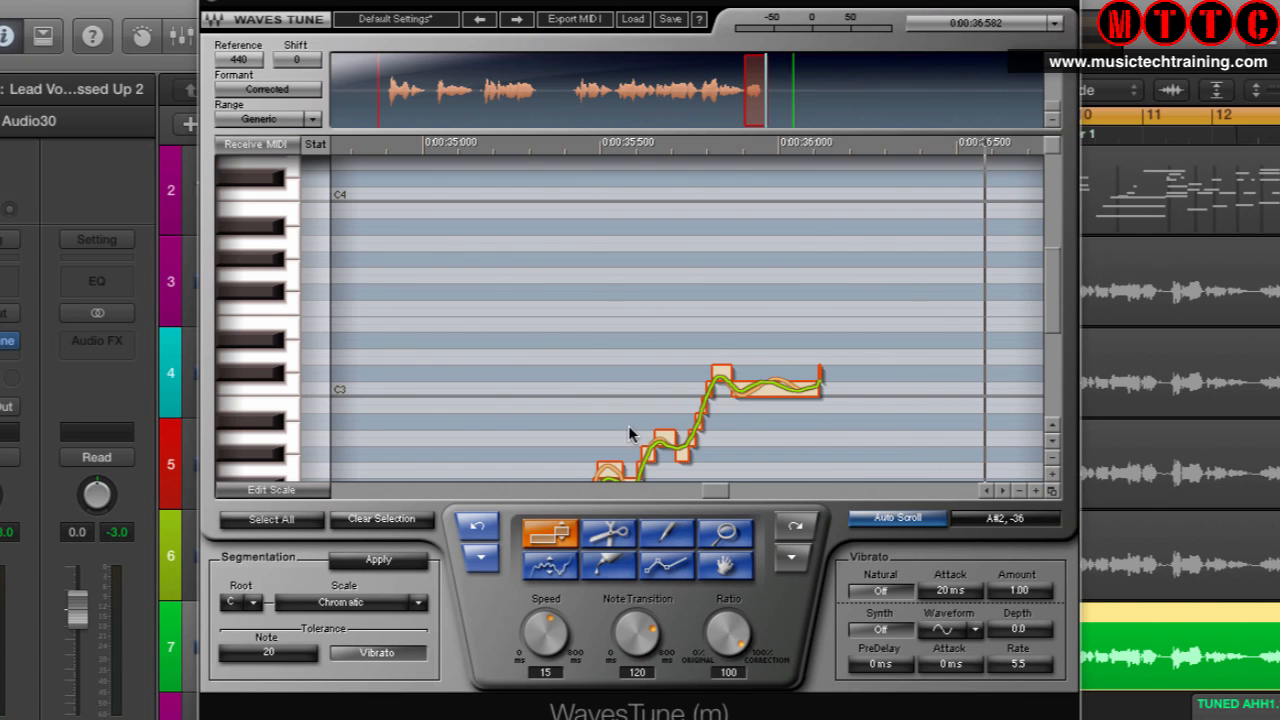
pyautogui.click(692, 490)
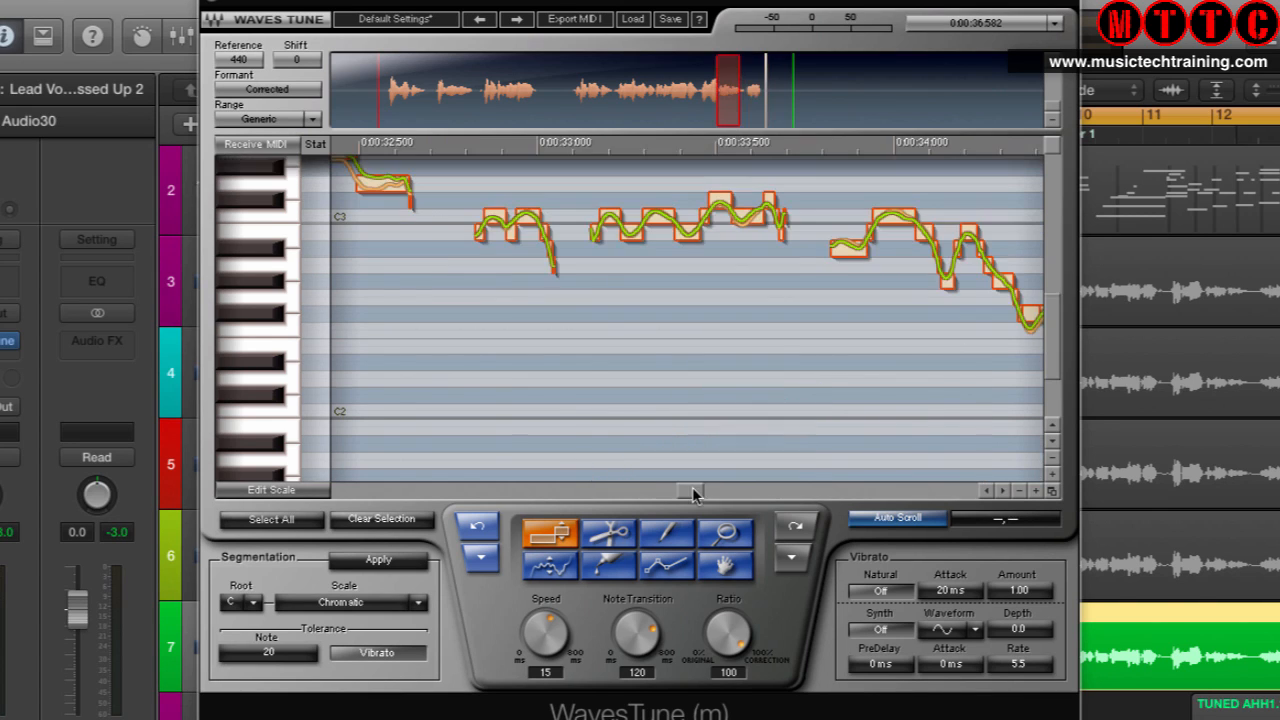